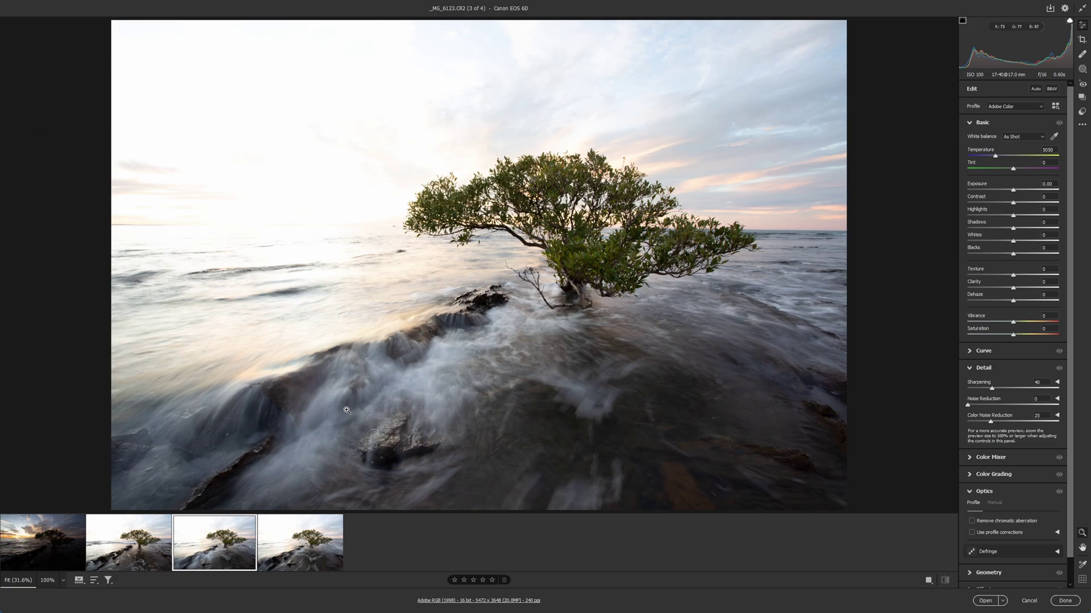
# Browse the four raw frames, comparing the dark sunset exposure with the three brighter exposures and their different water movement
pyautogui.click(28, 550)
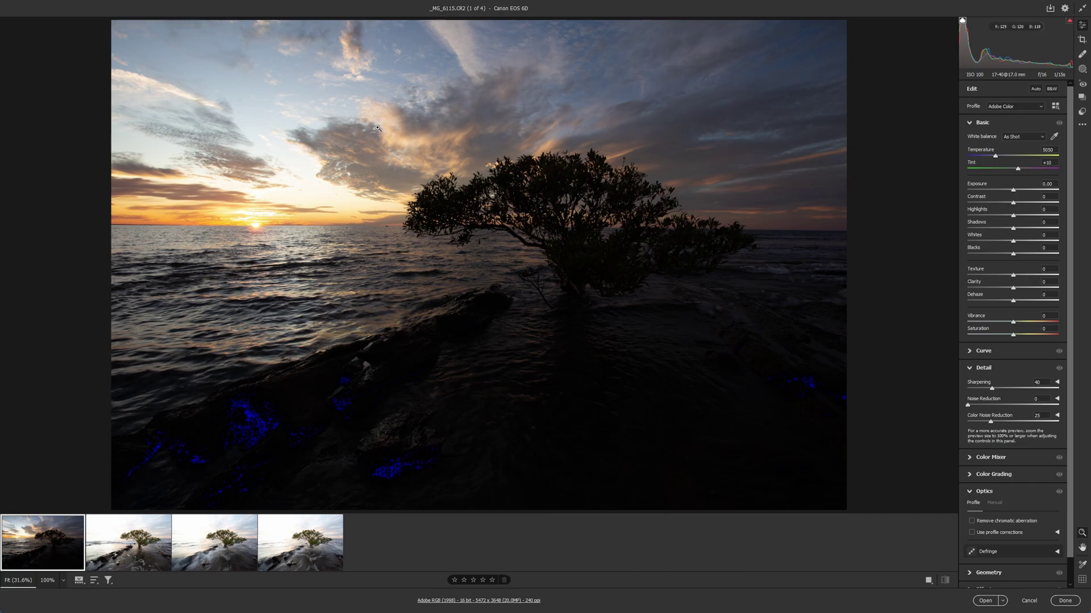
pyautogui.click(215, 556)
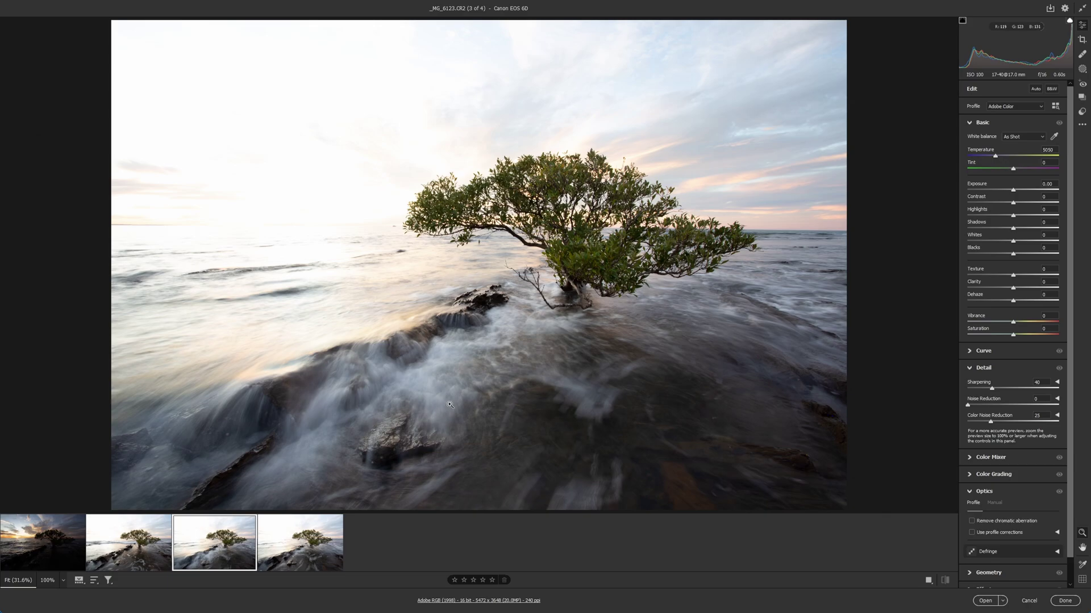
pyautogui.click(160, 566)
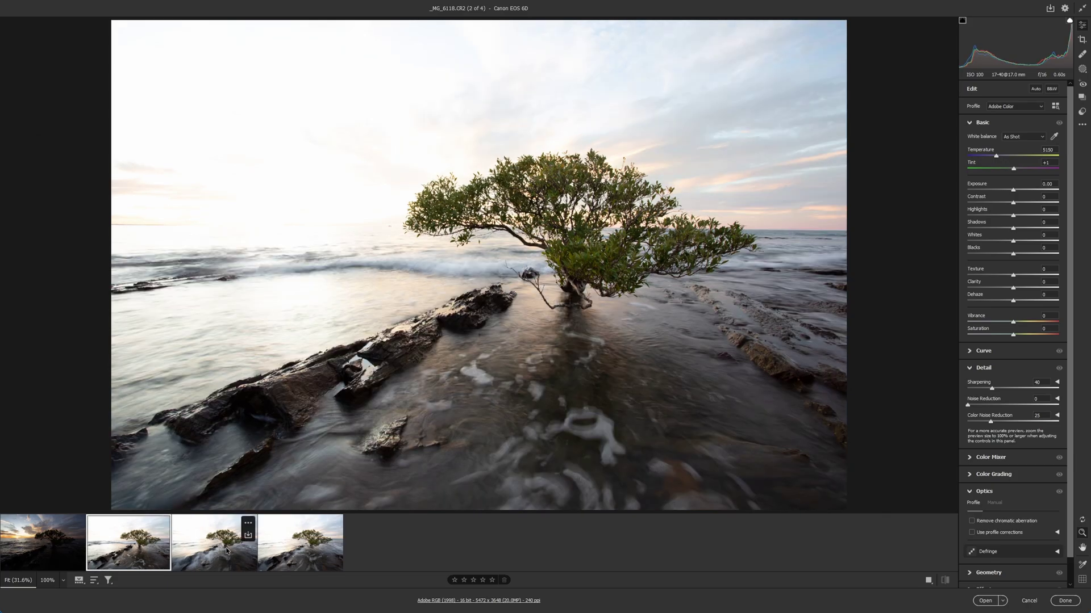
pyautogui.click(237, 559)
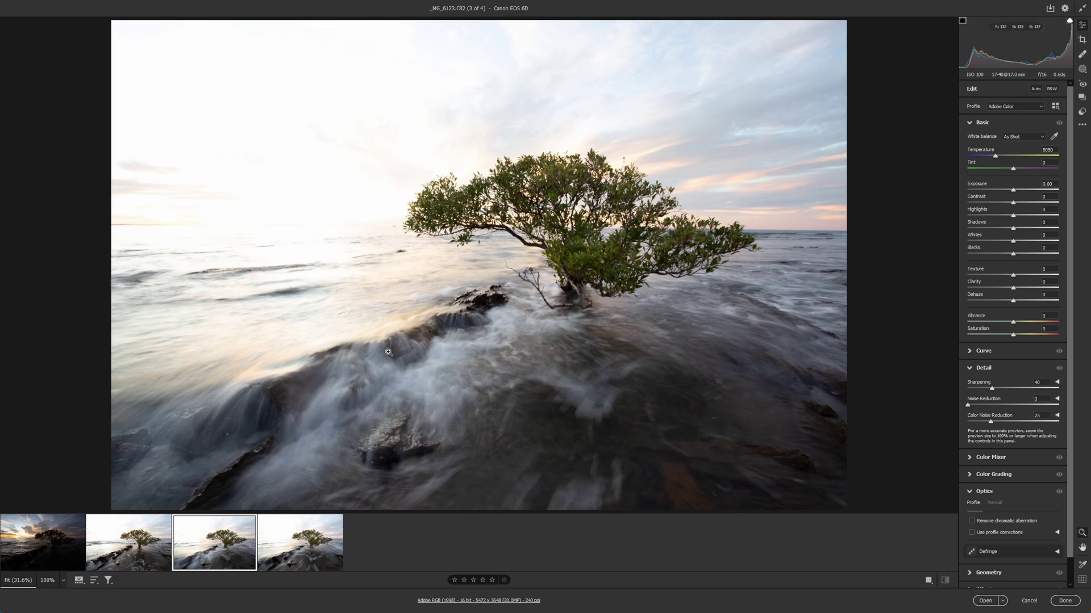
pyautogui.press('Left')
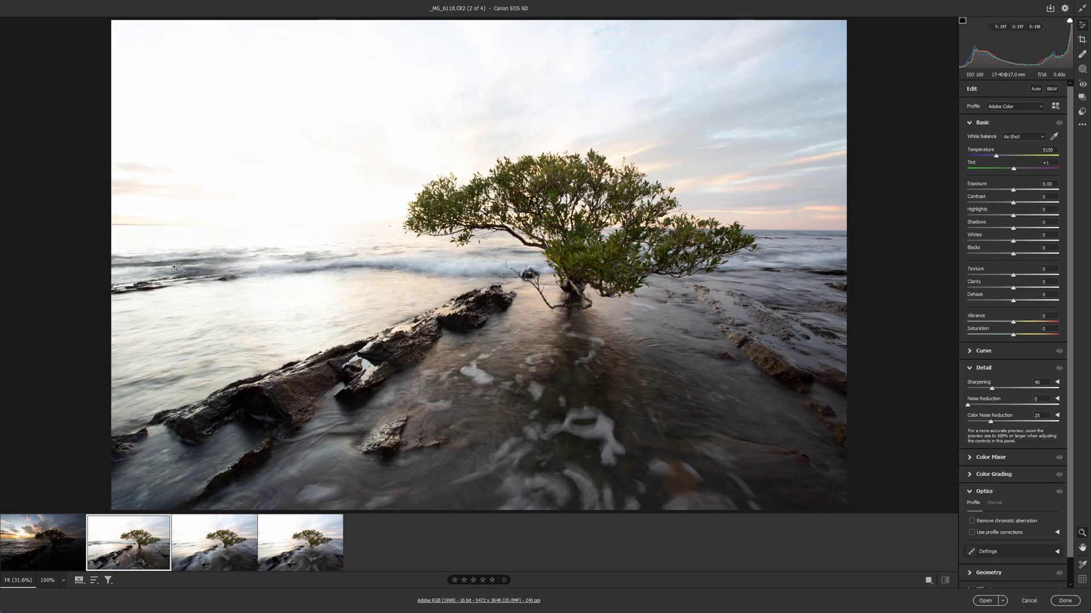
pyautogui.press('Right')
pyautogui.press('Right')
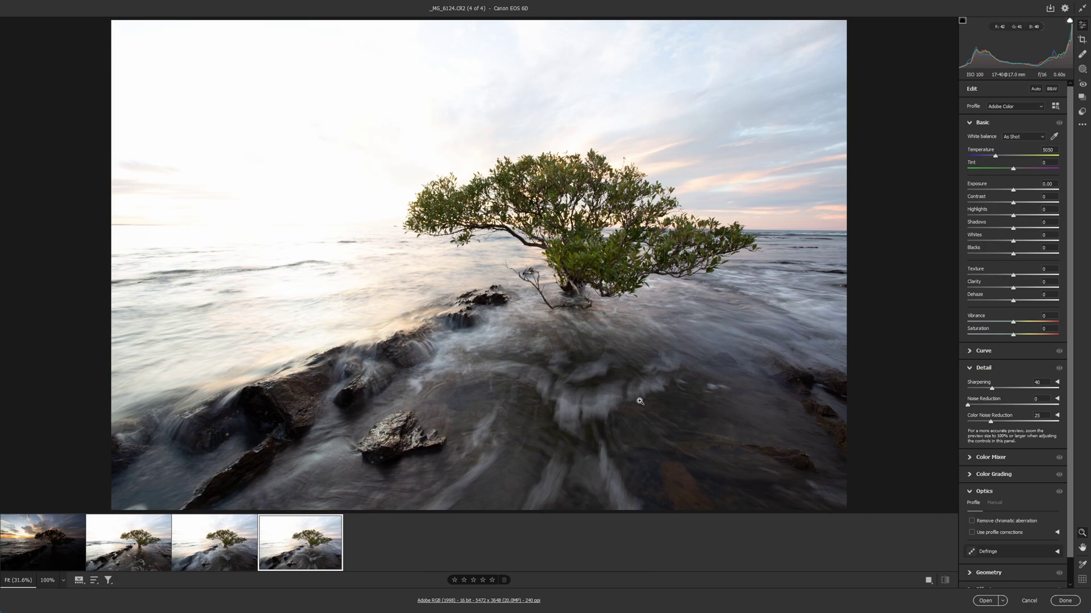
pyautogui.click(220, 557)
pyautogui.click(301, 562)
pyautogui.click(123, 558)
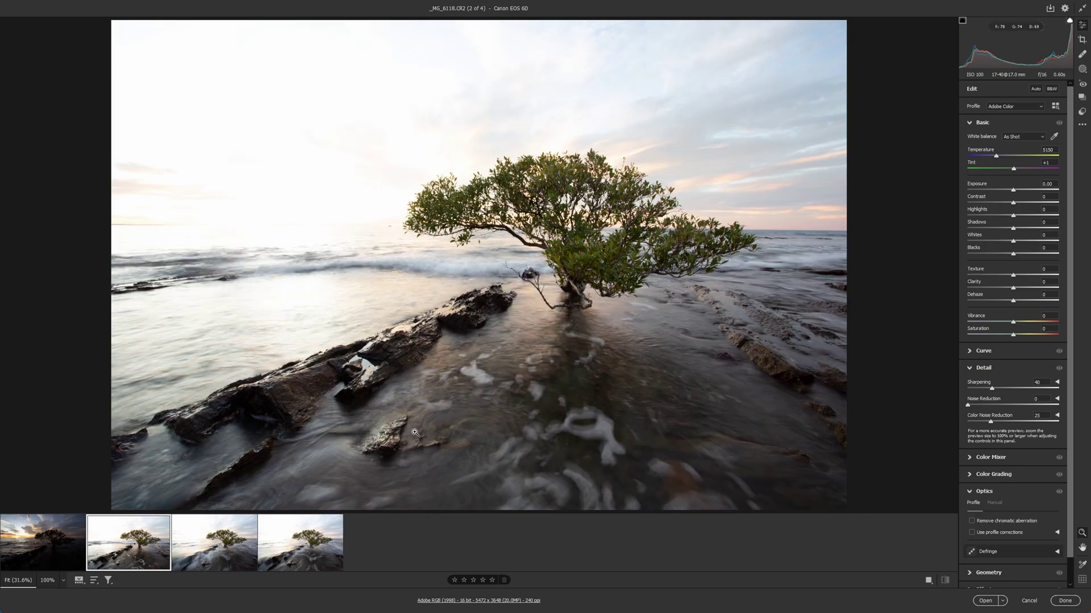
pyautogui.click(228, 558)
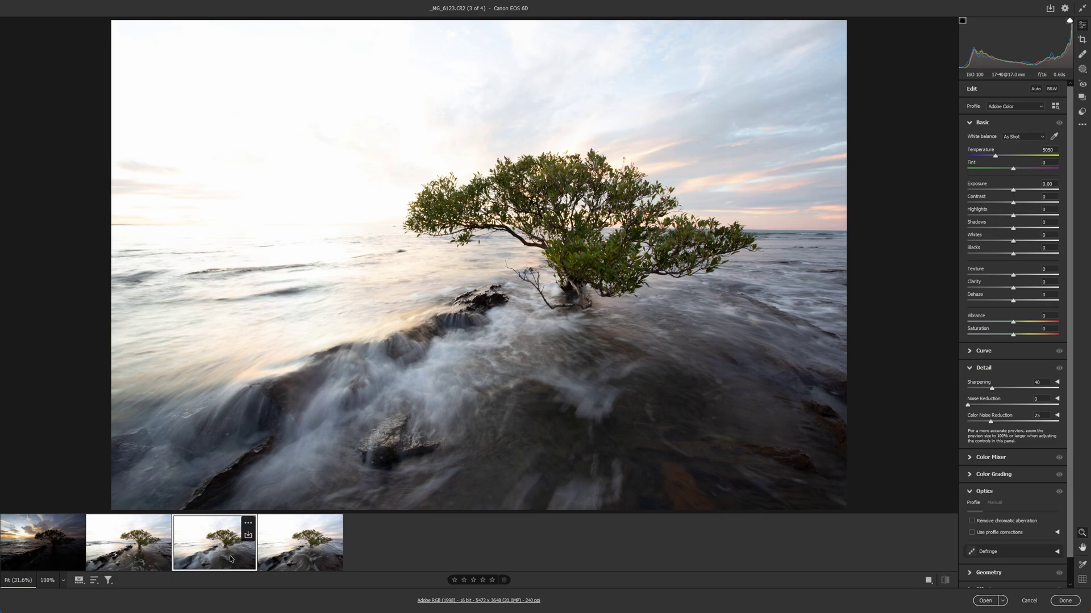
pyautogui.click(302, 557)
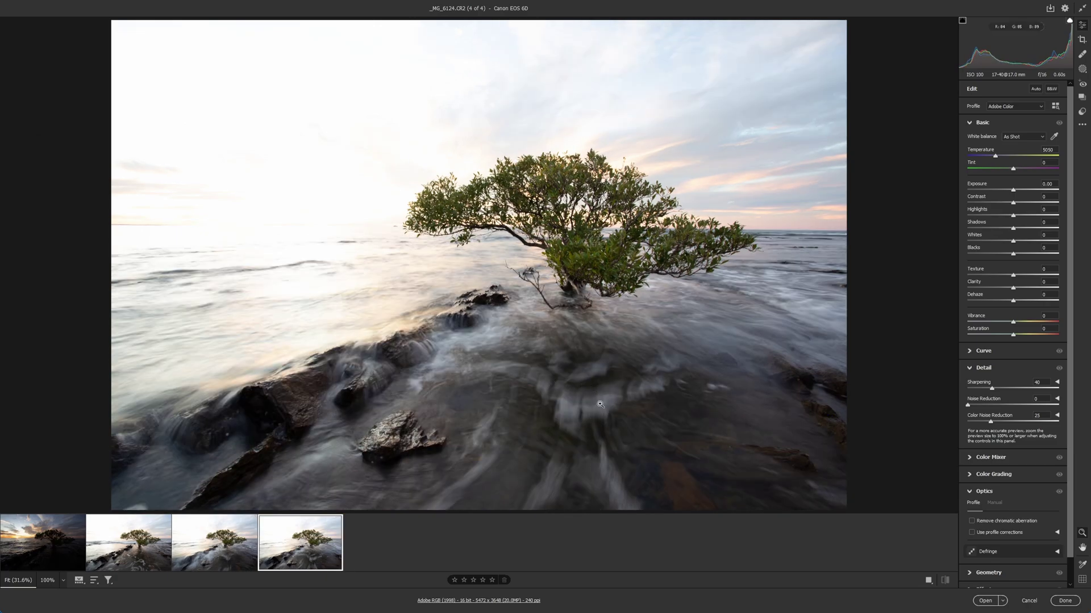
pyautogui.click(119, 554)
pyautogui.press('Left')
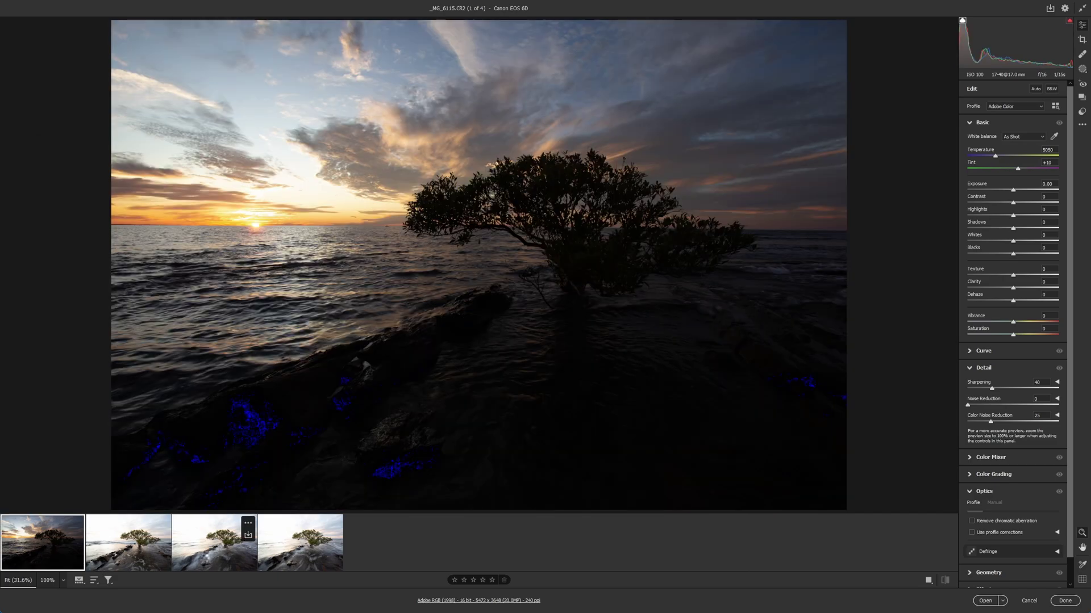
# Compare the water flow over the rocks and around the tree in _MG_6118.CR2, _MG_6123.CR2 and _MG_6124.CR2
pyautogui.click(205, 561)
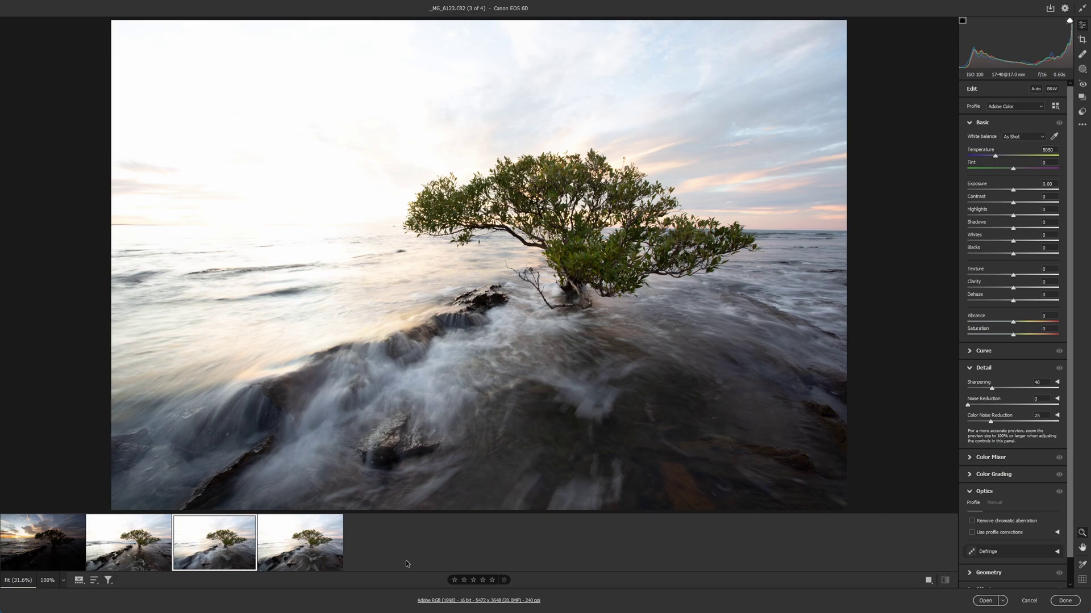
pyautogui.moveTo(278, 568)
pyautogui.click(127, 552)
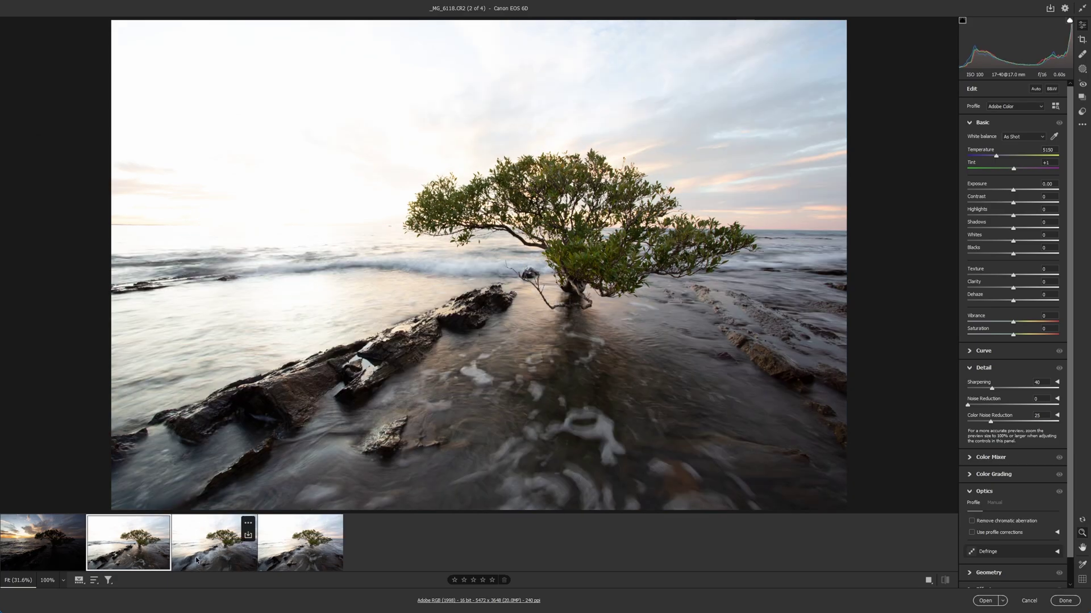
pyautogui.click(230, 561)
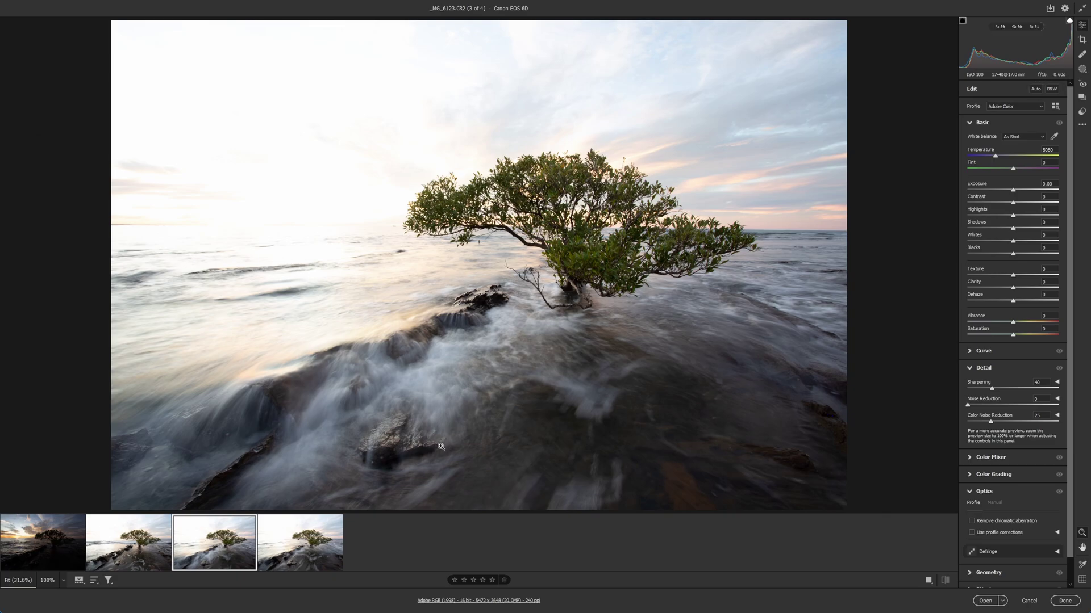
pyautogui.click(135, 546)
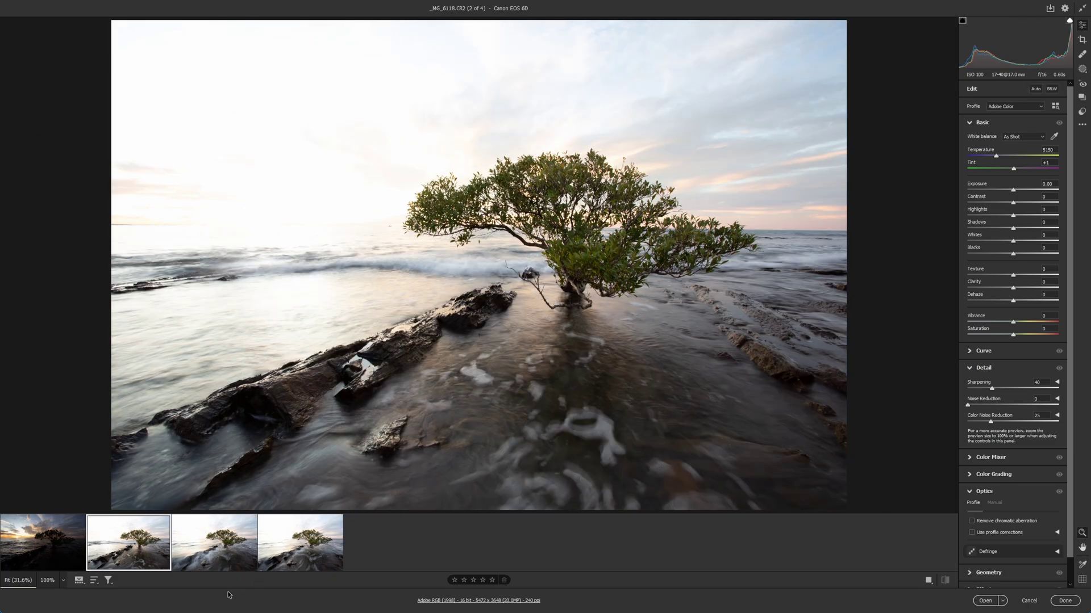
pyautogui.click(216, 560)
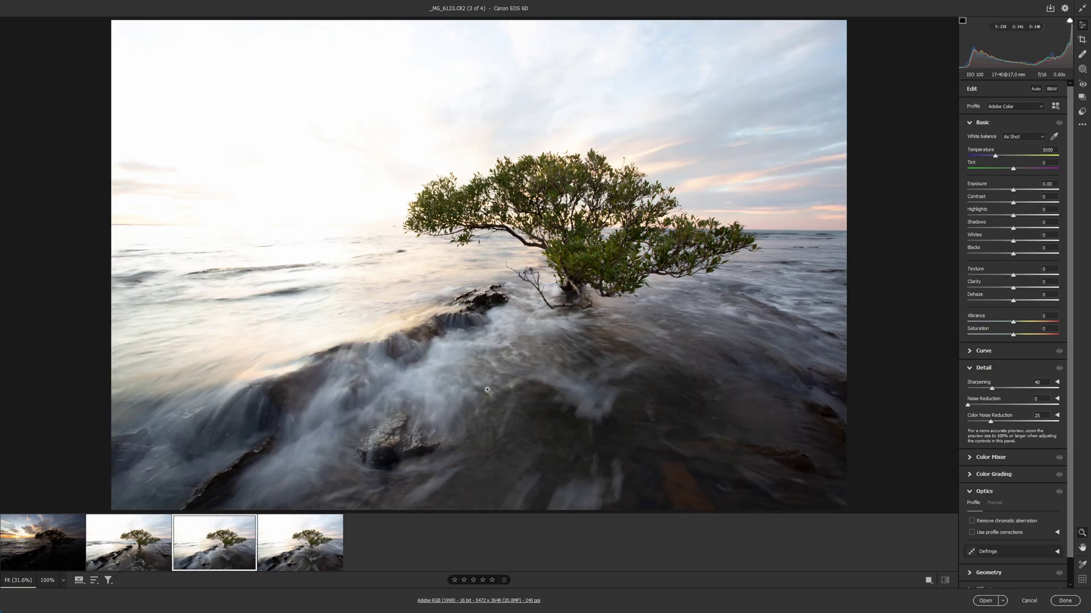
pyautogui.click(316, 561)
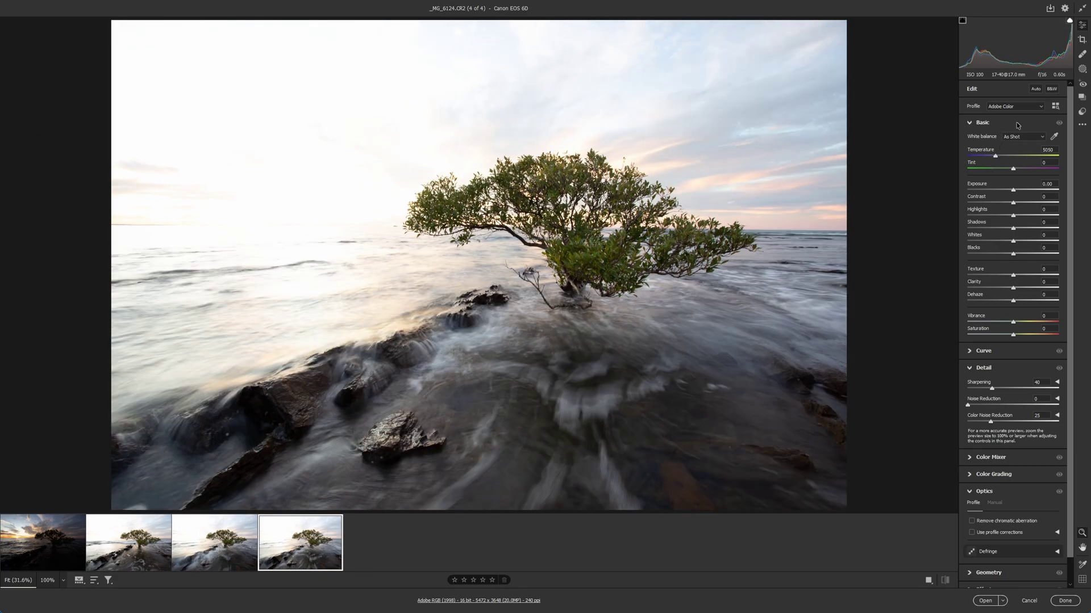
pyautogui.click(216, 556)
pyautogui.click(136, 559)
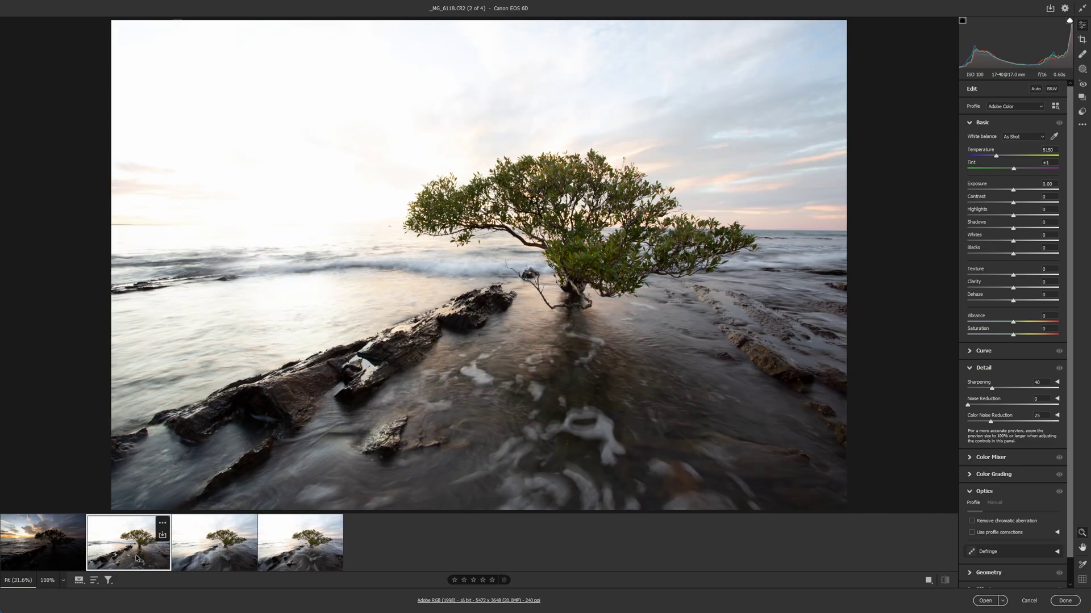
pyautogui.click(216, 557)
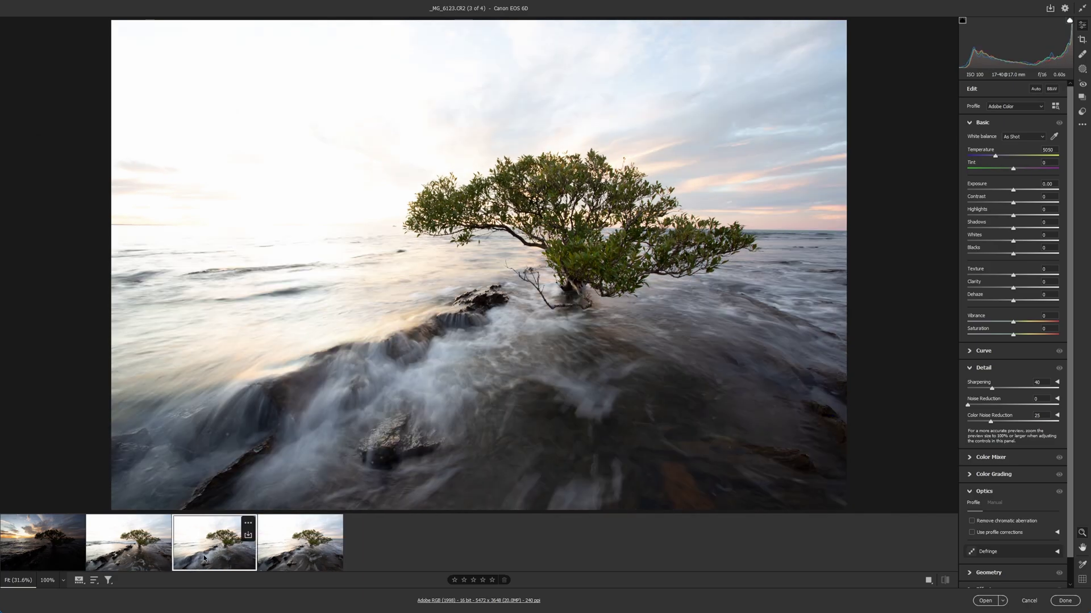
# Apply the Base Start preset to all four photos and compare _MG_6123.CR2 with its original default settings
pyautogui.hotkey('ctrl', 'a')
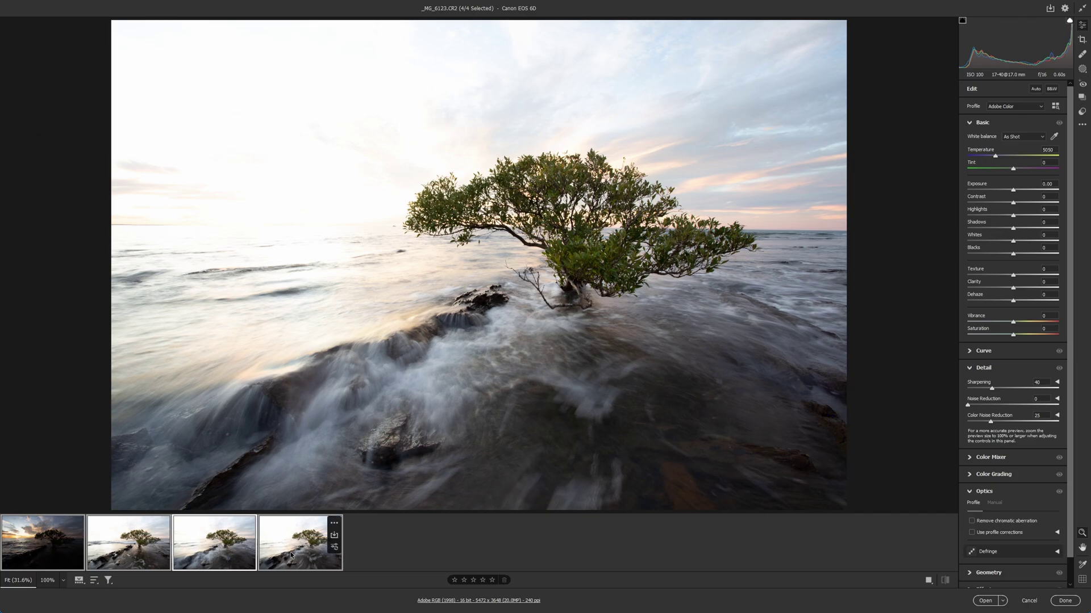
pyautogui.click(1081, 113)
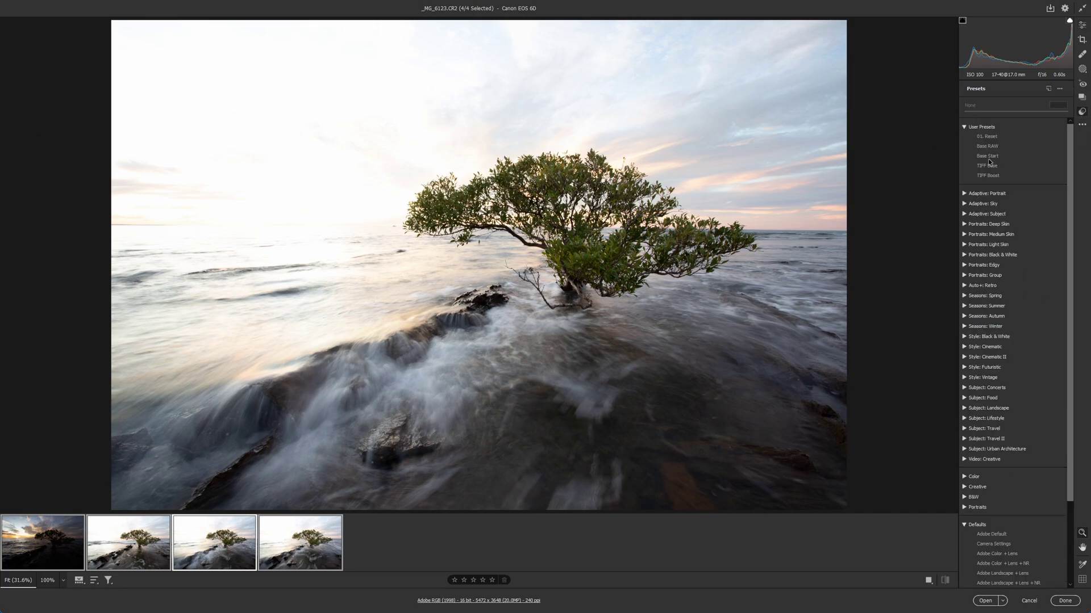
pyautogui.click(989, 159)
pyautogui.click(1082, 26)
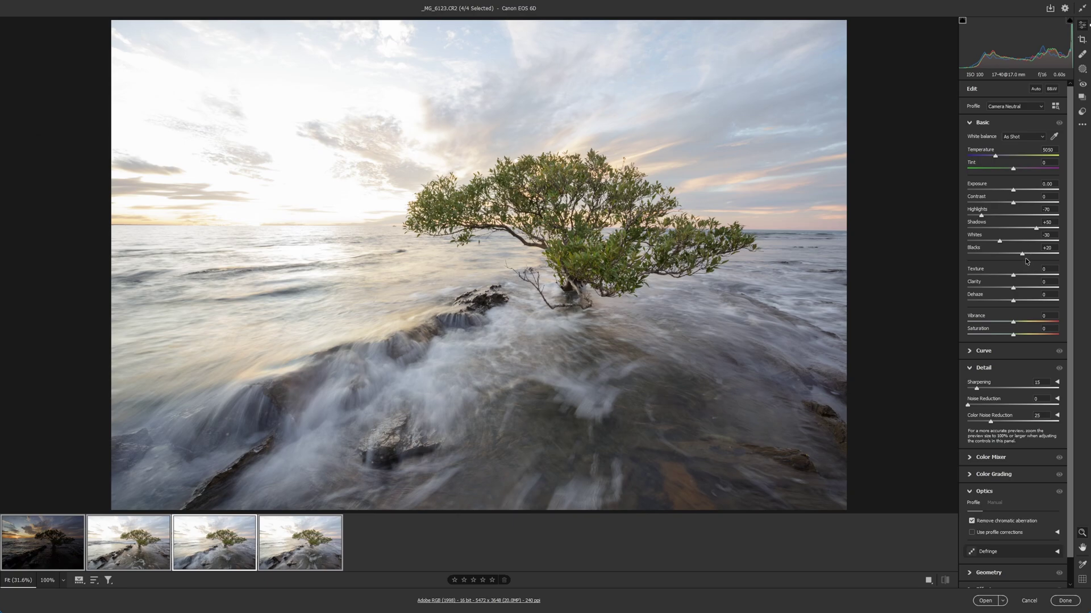
pyautogui.click(199, 563)
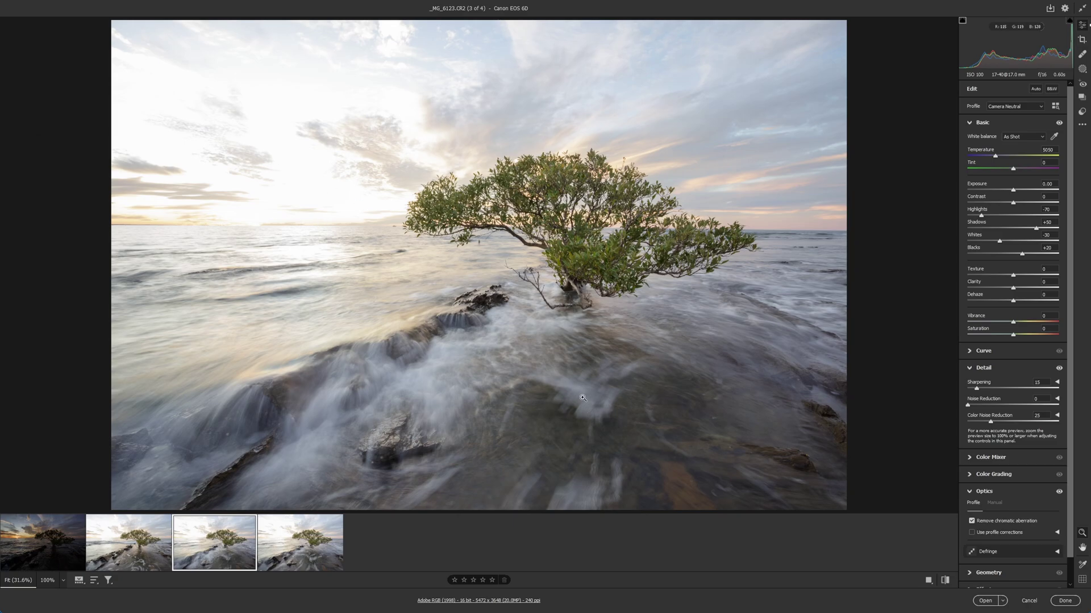
pyautogui.click(944, 581)
pyautogui.click(945, 581)
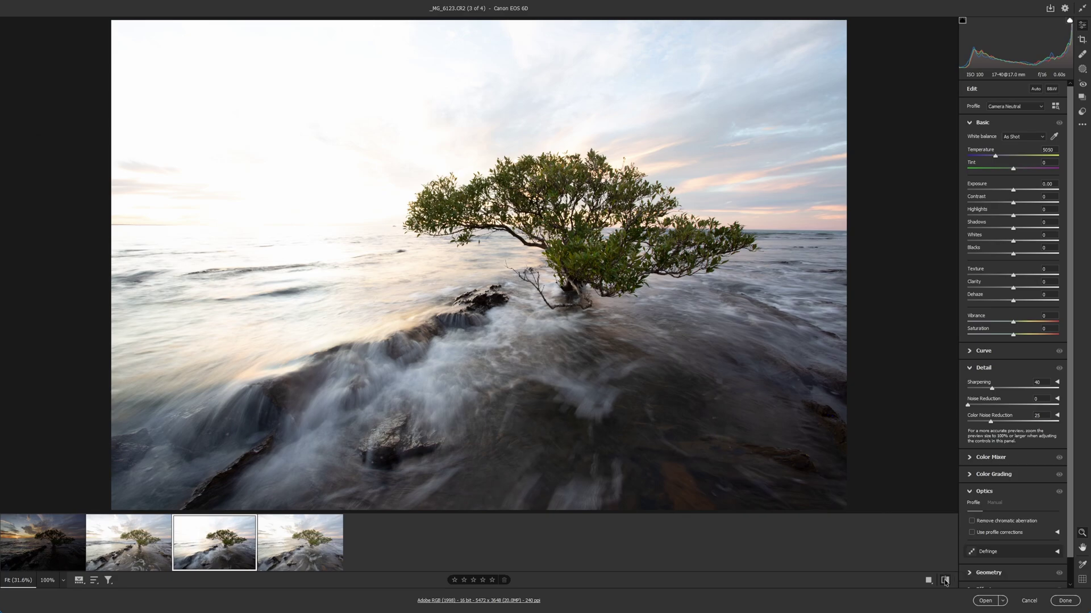
pyautogui.click(945, 580)
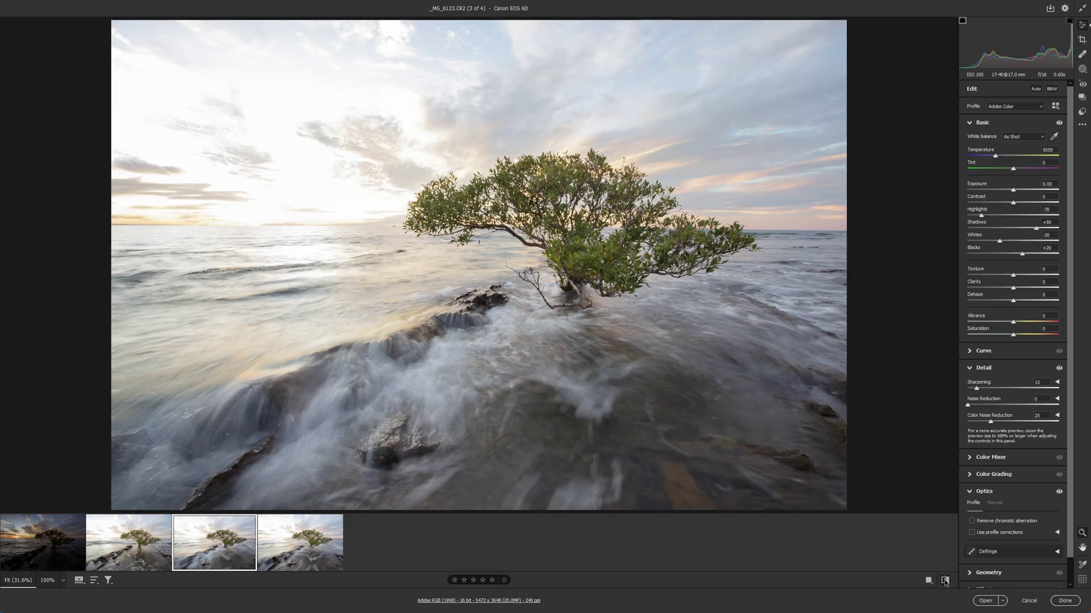
pyautogui.click(945, 580)
# For all four photos together, set the temperature to 5200, tint to +5 and exposure to -0.50
pyautogui.moveTo(201, 555)
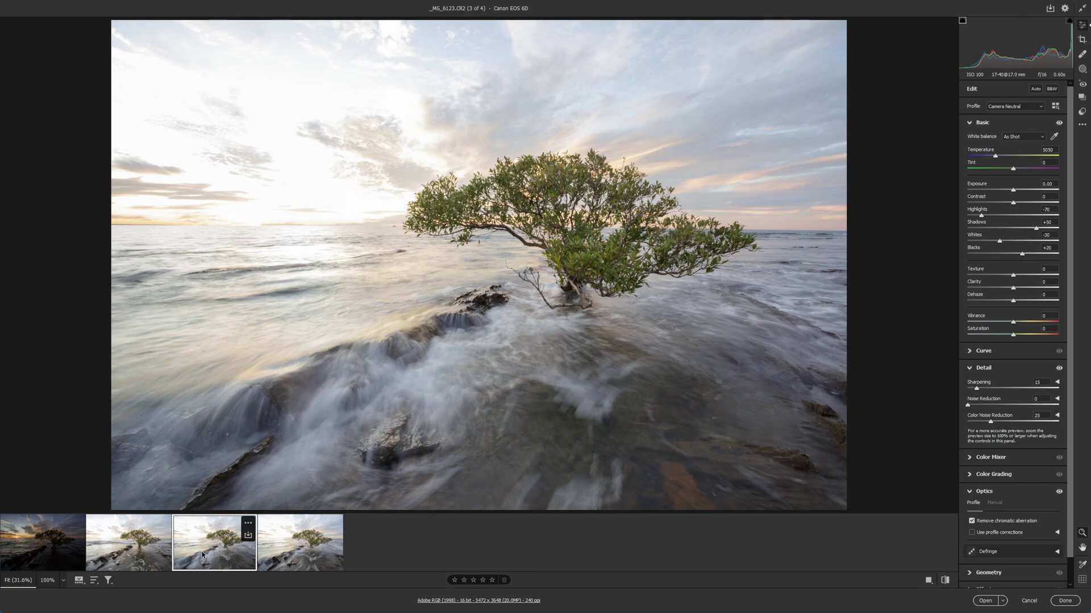
pyautogui.hotkey('ctrl', 'a')
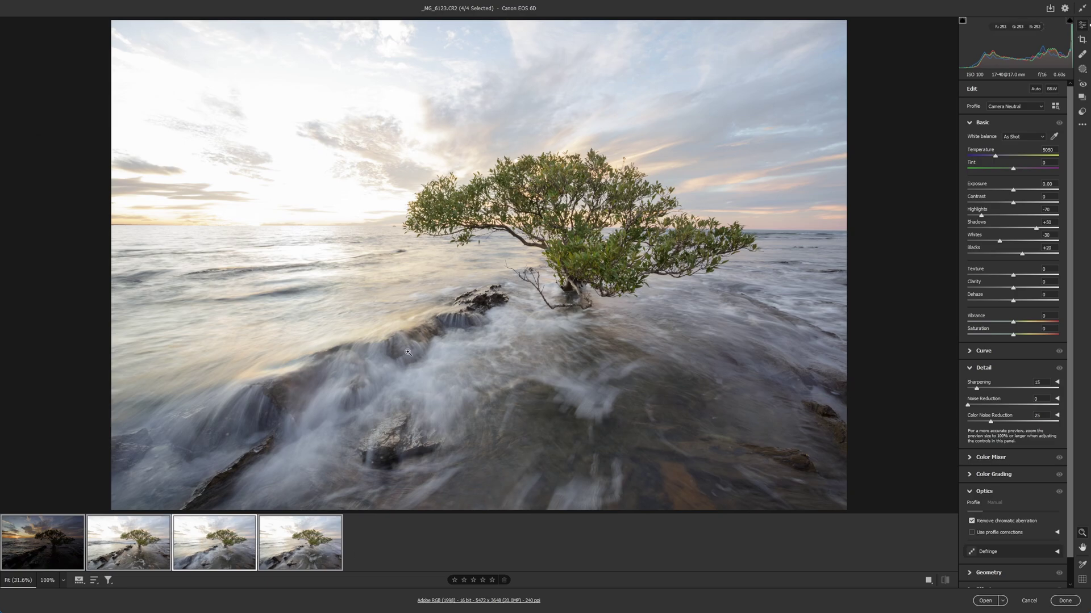
pyautogui.moveTo(995, 156); pyautogui.dragTo(998, 157)
pyautogui.moveTo(1014, 171)
pyautogui.mouseDown()
pyautogui.moveTo(1024, 170)
pyautogui.moveTo(1014, 173)
pyautogui.mouseUp()
pyautogui.moveTo(1014, 191); pyautogui.dragTo(1009, 192)
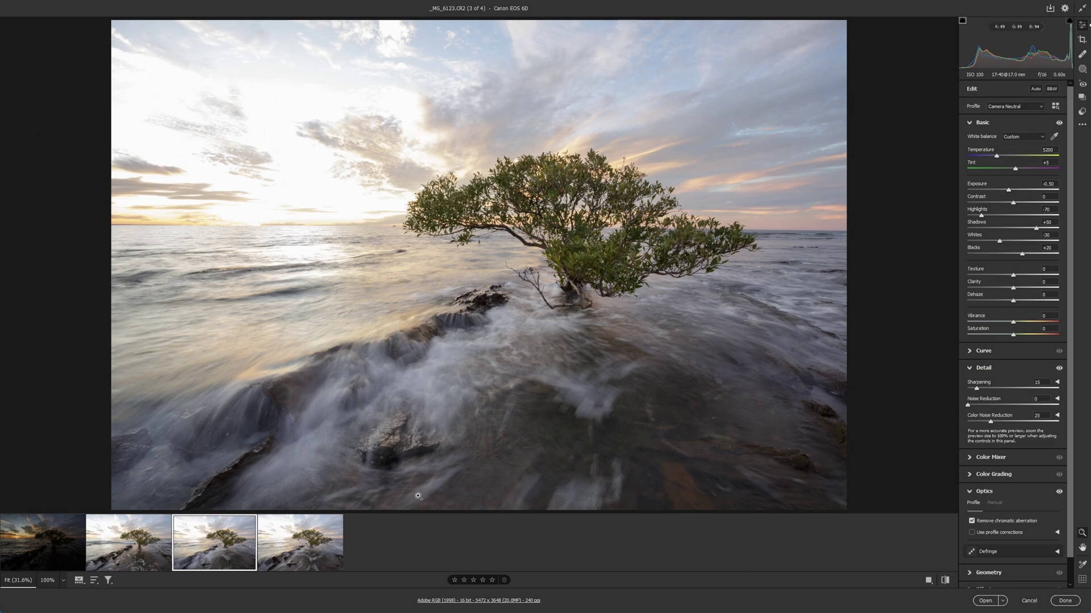
# Review the adjusted bright frames and set the exposure of the dark sunset frame _MG_6115.CR2 to +0.55
pyautogui.click(310, 551)
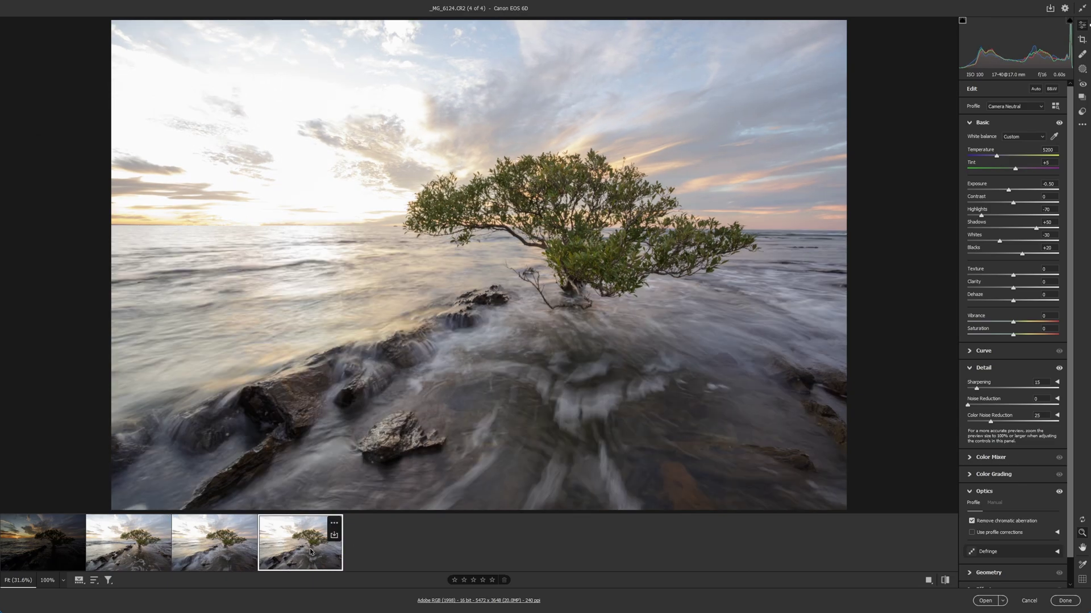
pyautogui.click(224, 558)
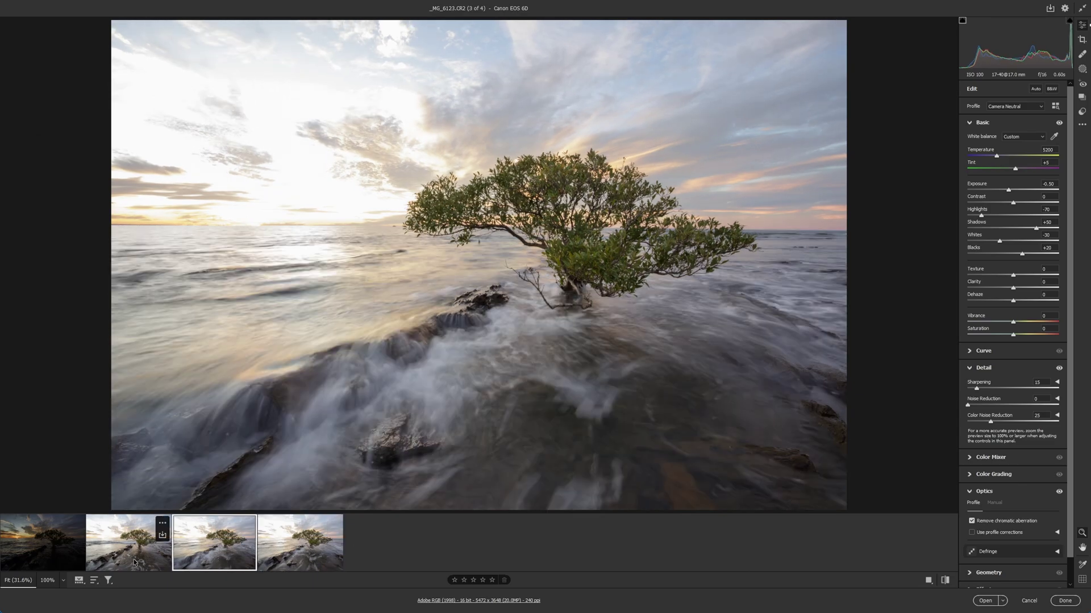
pyautogui.click(135, 562)
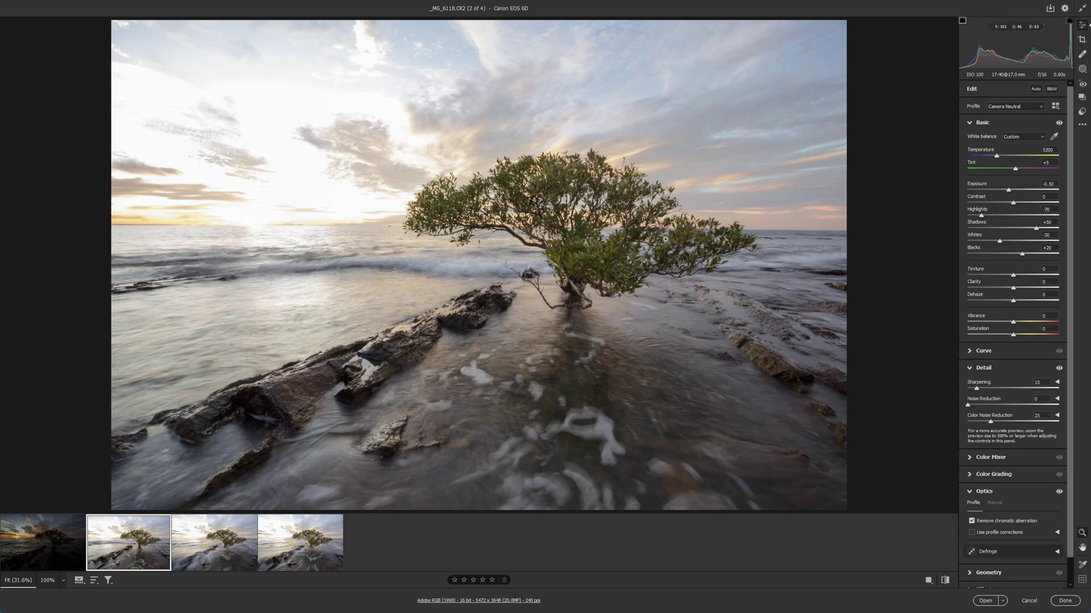
pyautogui.click(214, 561)
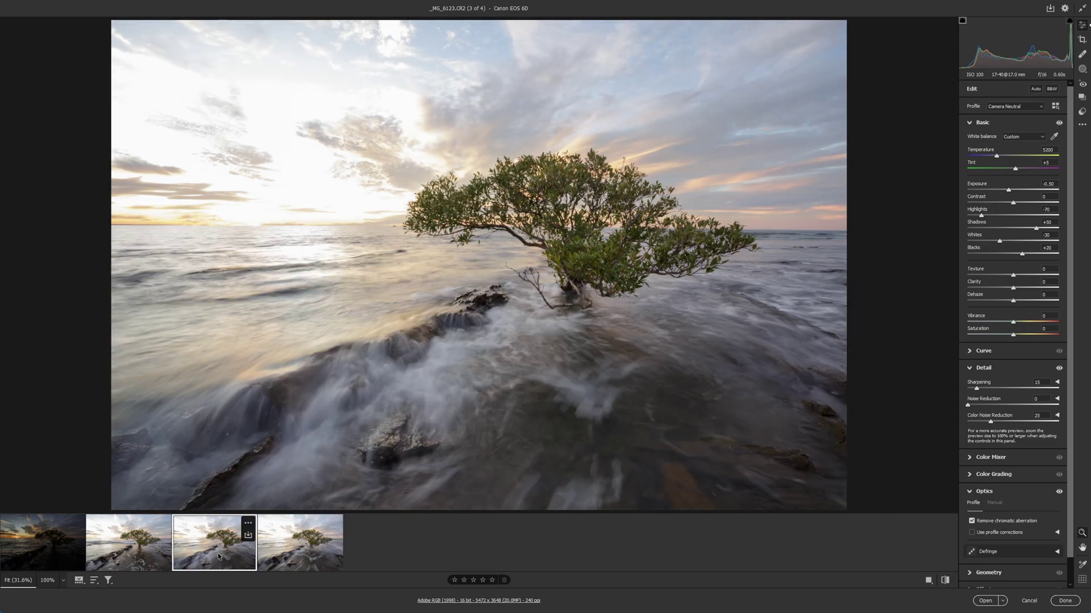
pyautogui.click(32, 548)
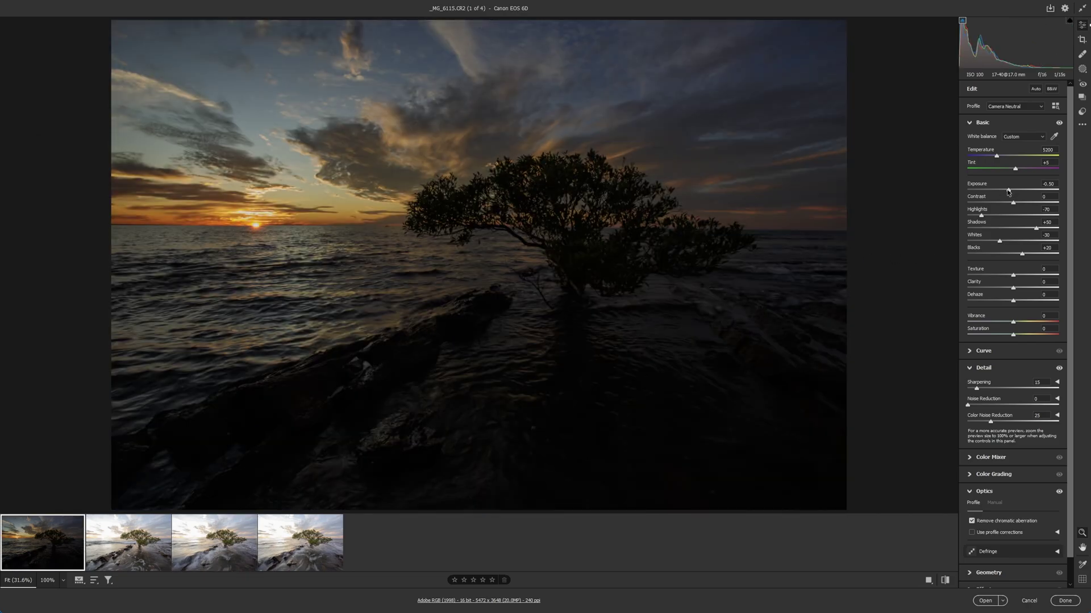
pyautogui.moveTo(1008, 191)
pyautogui.mouseDown()
pyautogui.moveTo(1027, 192)
pyautogui.moveTo(1017, 196)
pyautogui.mouseUp()
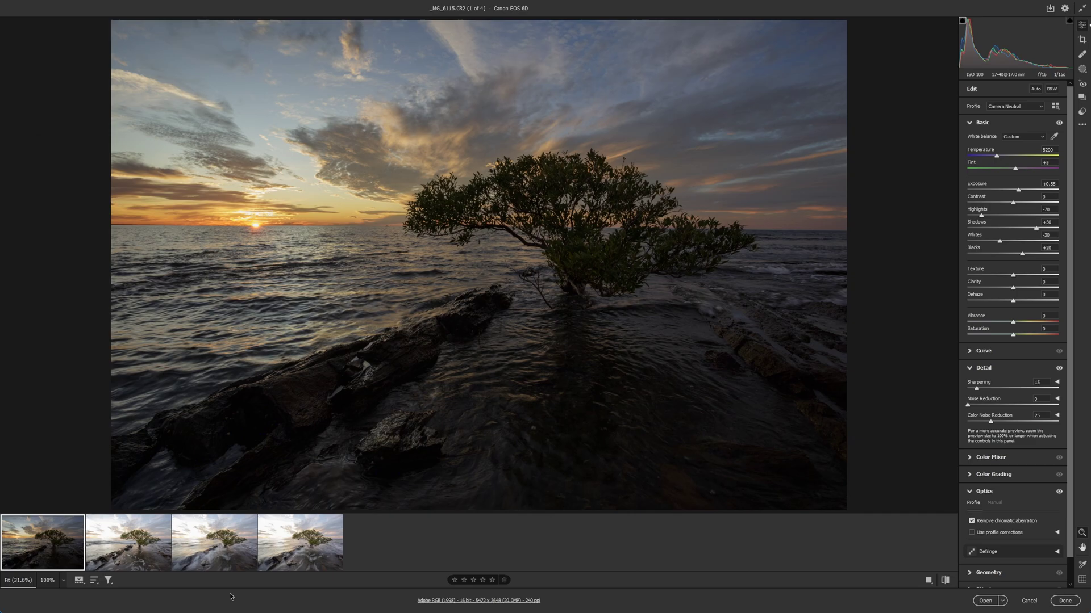
# Open all four photos as documents in Photoshop and bring _MG_6118.CR2 to the front
pyautogui.hotkey('ctrl', 'a')
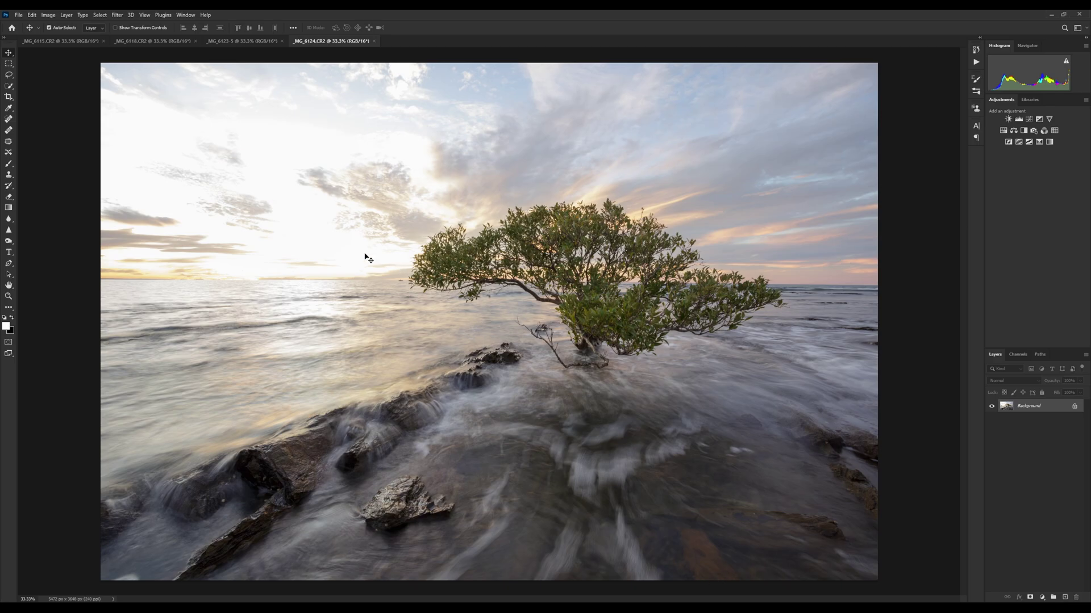
pyautogui.click(136, 41)
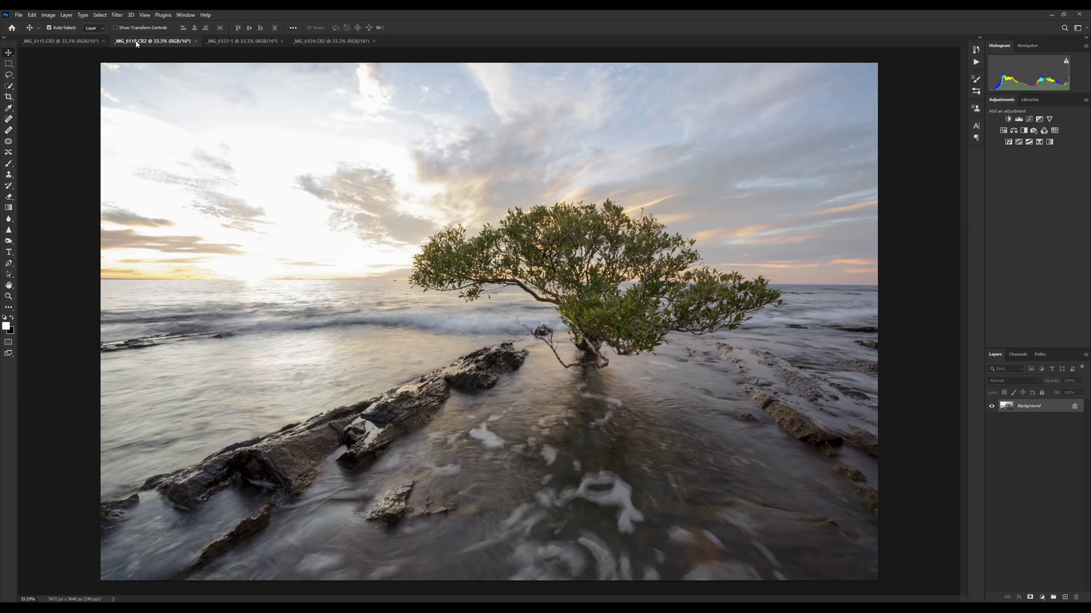
# Copy the _MG_6118.CR2 image into _MG_6123-5 as a new layer aligned to the canvas and close its source document without saving
pyautogui.click(252, 42)
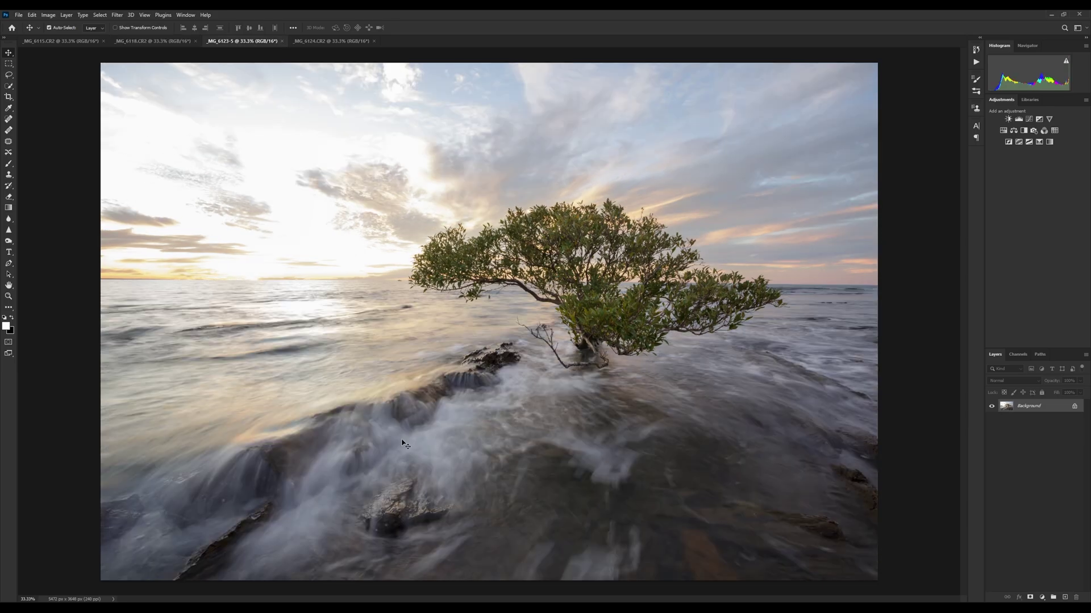
pyautogui.click(163, 44)
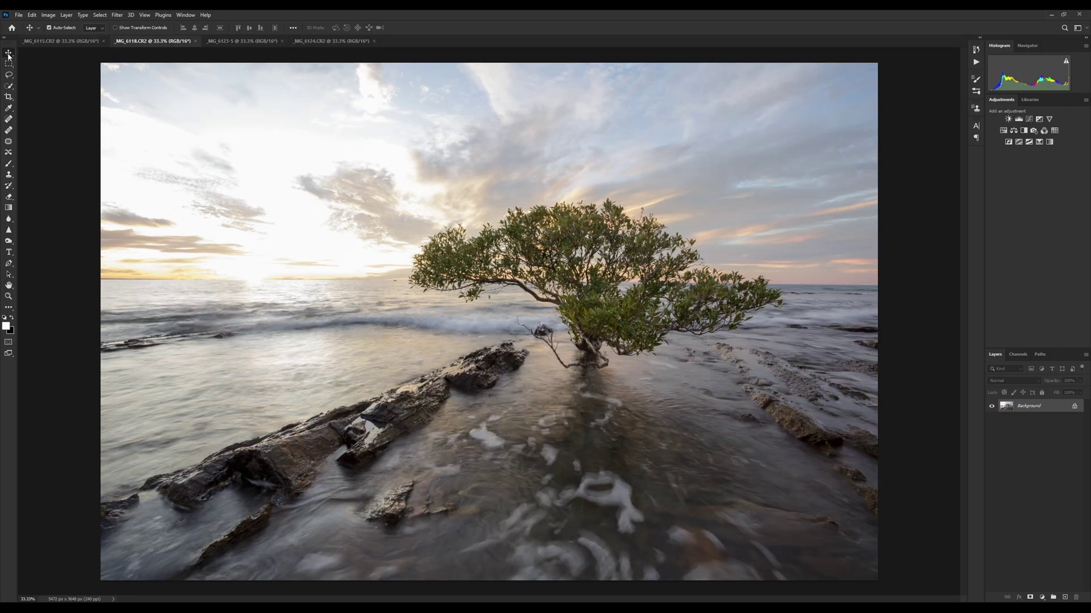
pyautogui.moveTo(144, 45); pyautogui.dragTo(176, 187)
pyautogui.moveTo(346, 318); pyautogui.dragTo(350, 164)
pyautogui.click(926, 233)
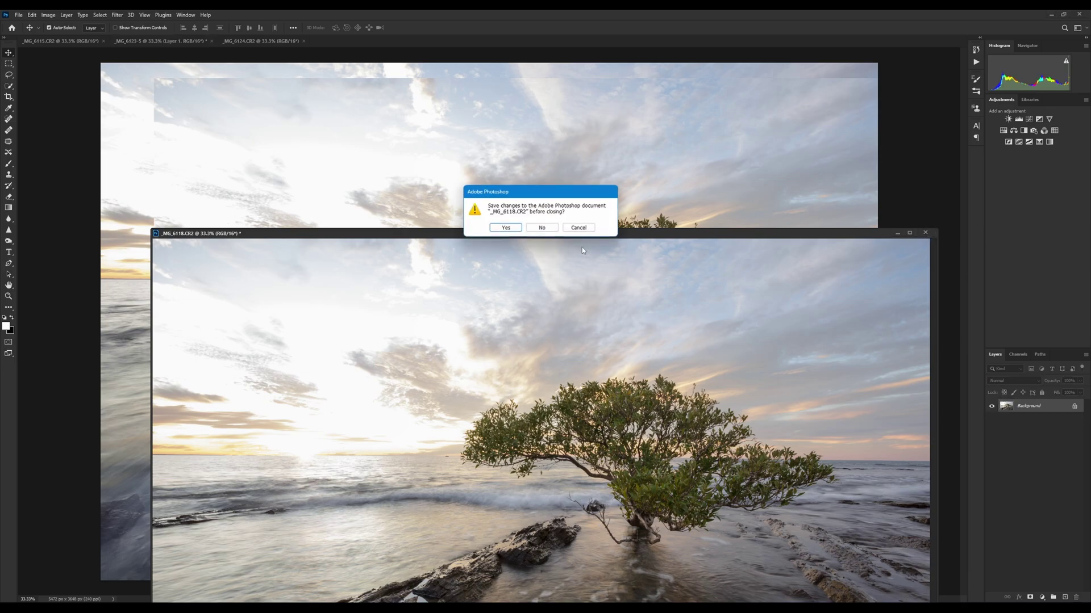
pyautogui.click(538, 297)
pyautogui.moveTo(226, 163); pyautogui.dragTo(195, 146)
# Toggle Layer 1's visibility repeatedly to compare its water and rocks with the Background frame
pyautogui.click(992, 407)
pyautogui.click(992, 407)
pyautogui.click(992, 407)
pyautogui.click(991, 407)
pyautogui.click(992, 406)
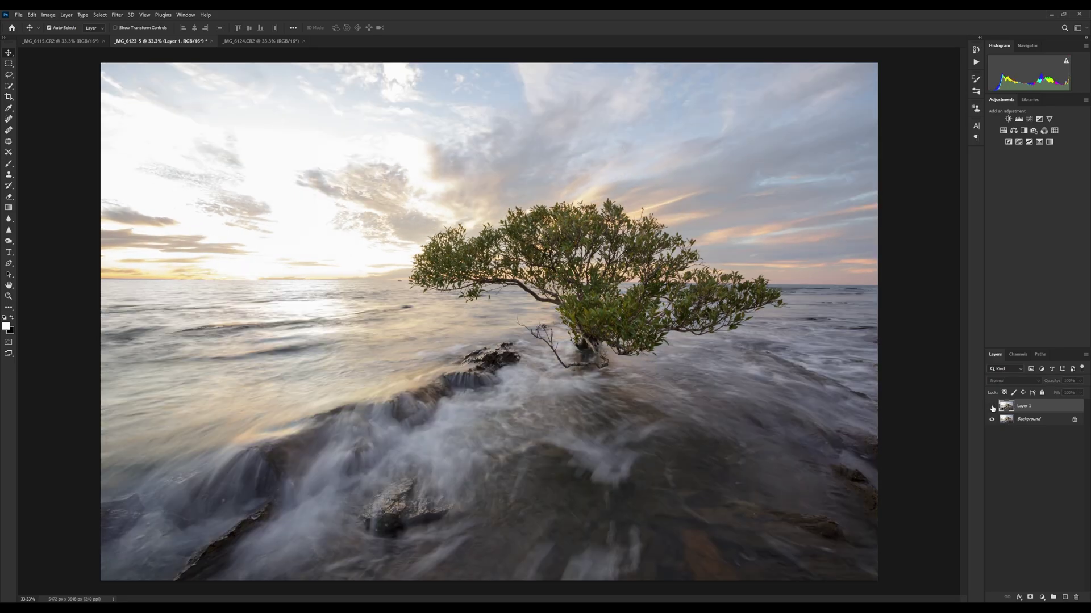
pyautogui.click(992, 407)
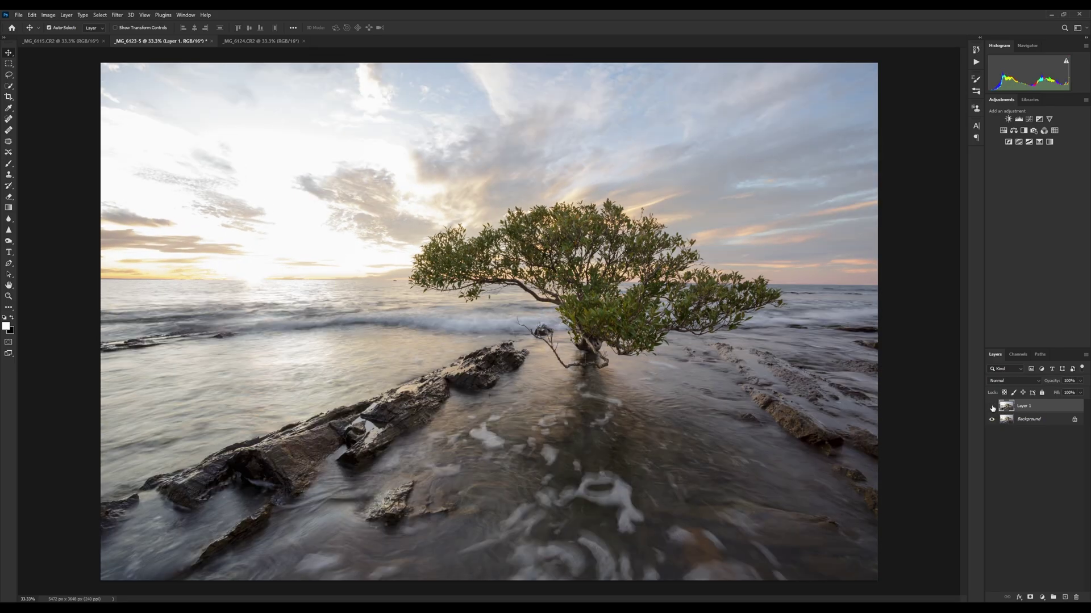
pyautogui.click(992, 407)
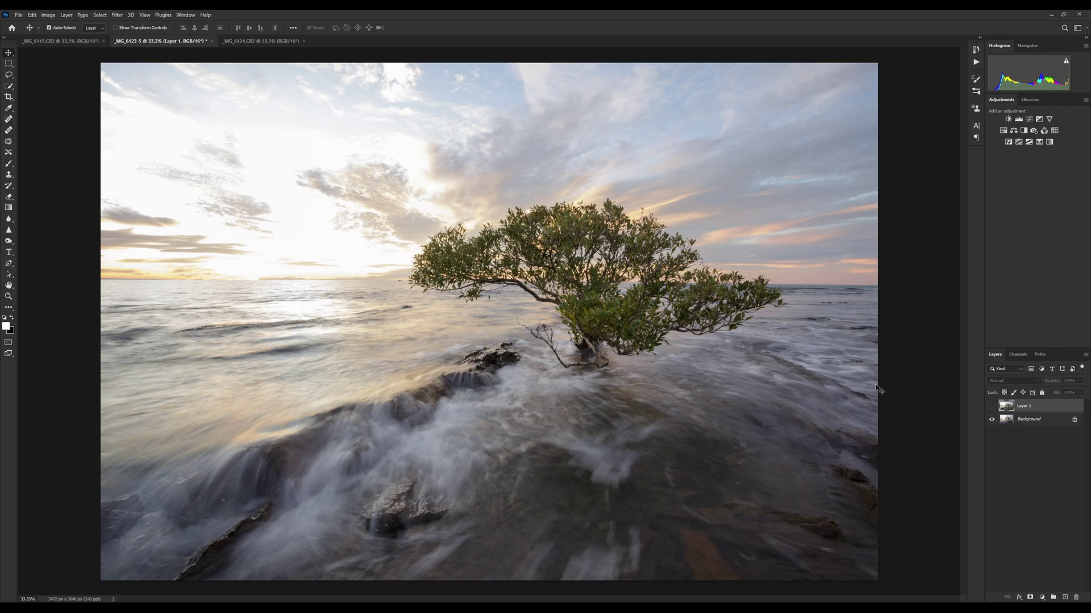
pyautogui.click(992, 407)
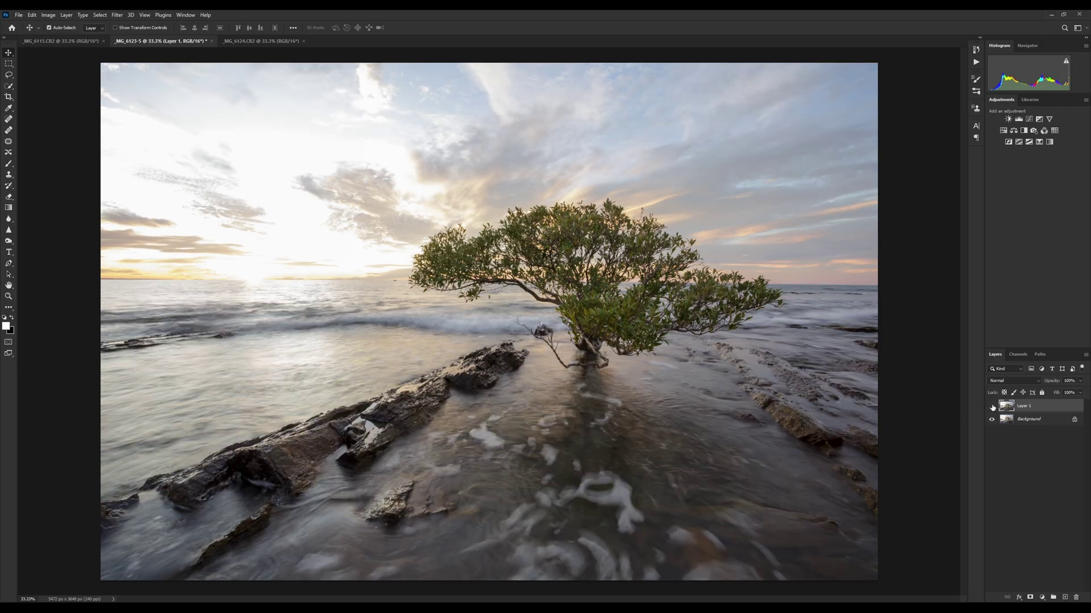
pyautogui.click(992, 406)
pyautogui.click(992, 407)
pyautogui.click(992, 407)
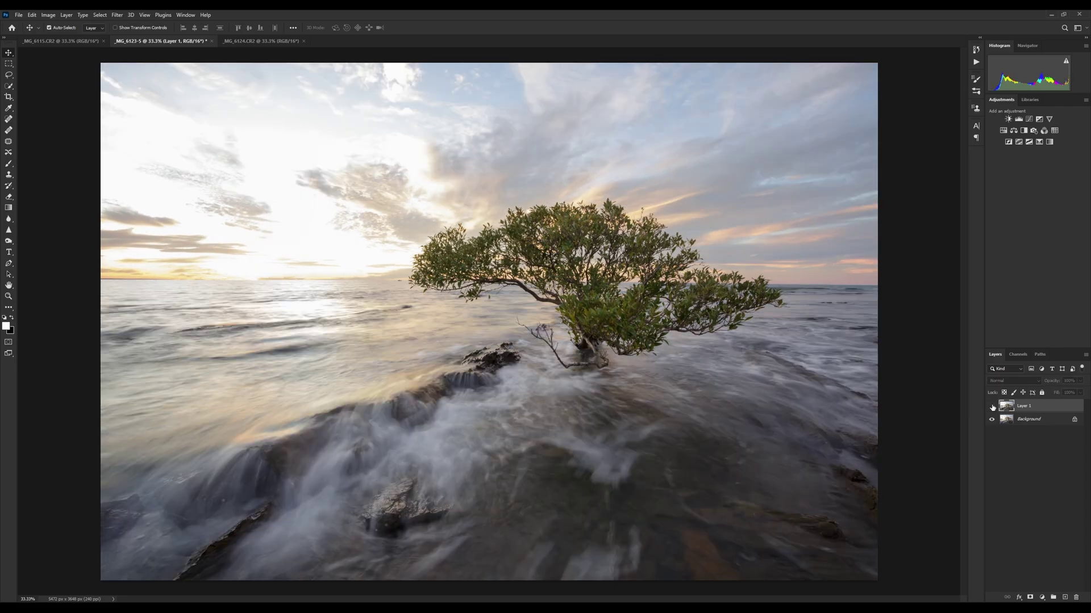
pyautogui.click(992, 407)
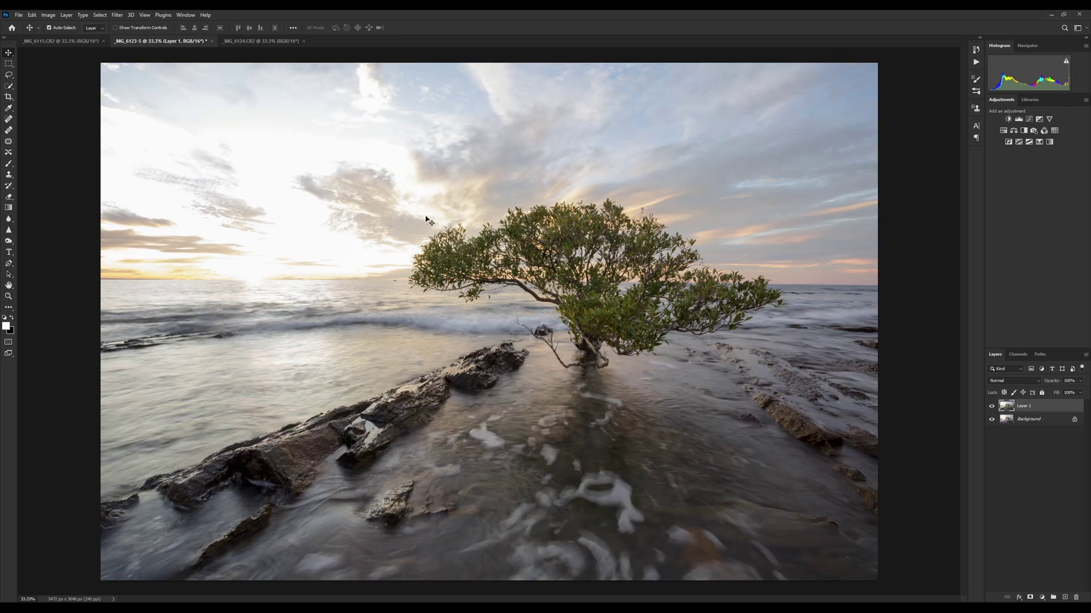
# Copy the _MG_6124.CR2 image into _MG_6123-5 as a new aligned top layer and close its source document without saving
pyautogui.click(260, 41)
pyautogui.moveTo(253, 45); pyautogui.dragTo(245, 276)
pyautogui.moveTo(334, 198); pyautogui.dragTo(336, 203)
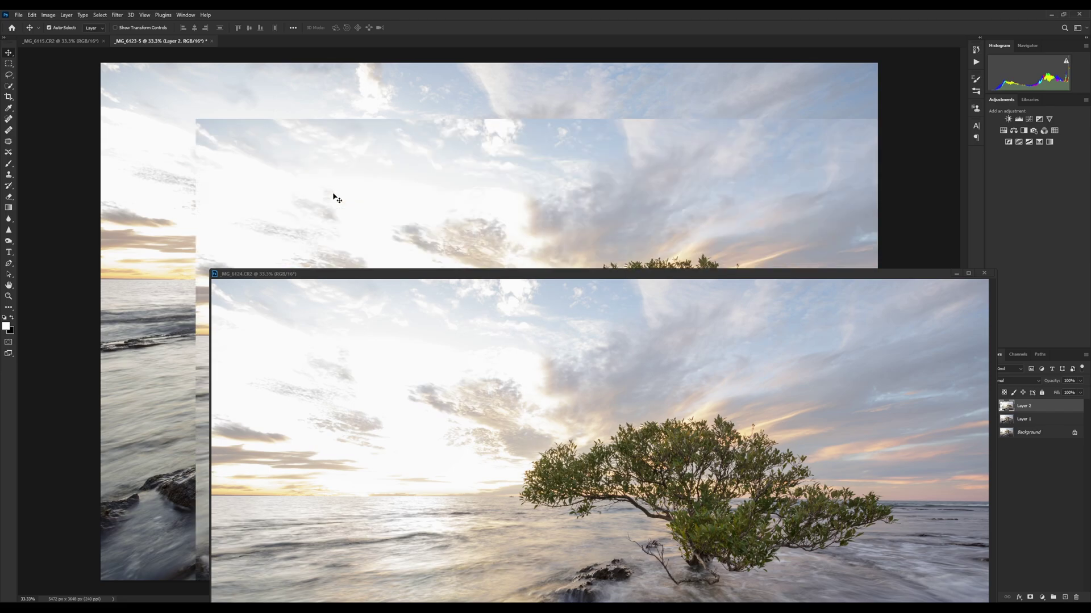
pyautogui.click(984, 273)
pyautogui.click(542, 228)
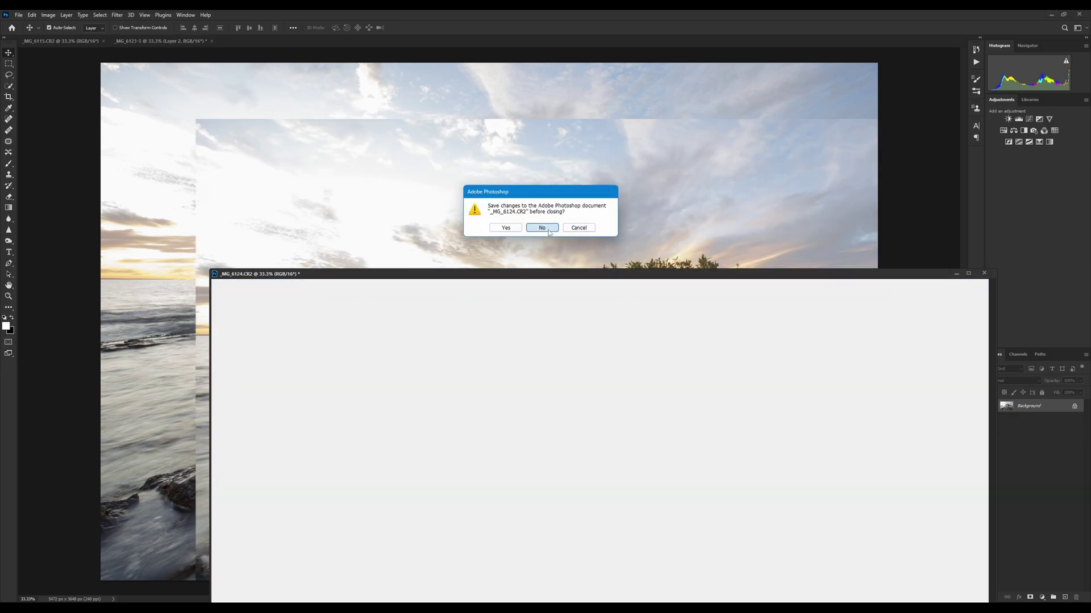
pyautogui.moveTo(265, 195); pyautogui.dragTo(171, 138)
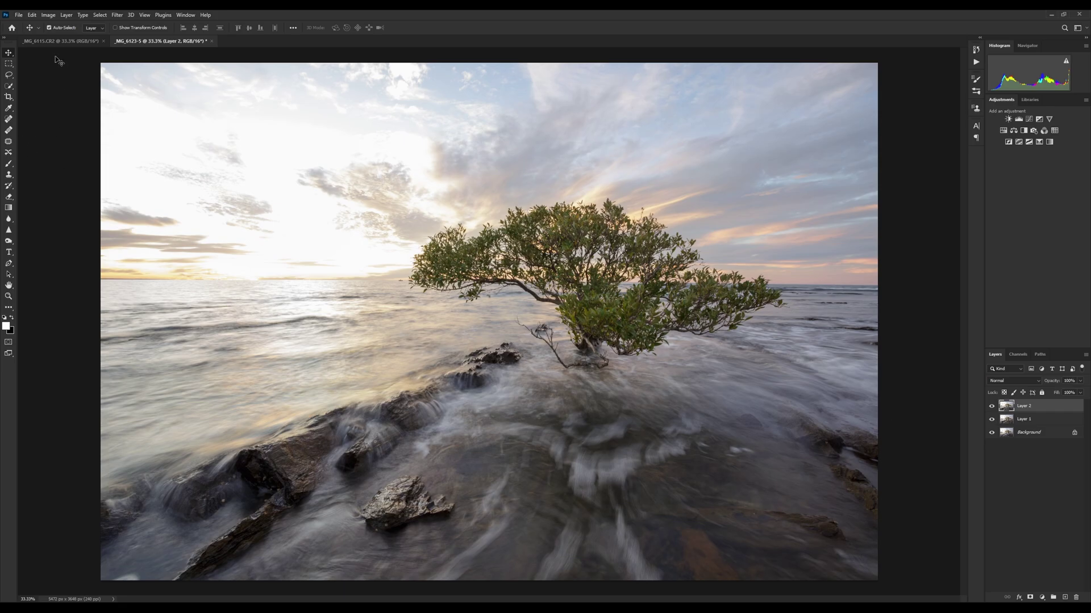
# Review the dark frame _MG_6115.CR2, and compare Layer 2 with the layers beneath it in _MG_6123-5 by toggling visibility
pyautogui.click(60, 42)
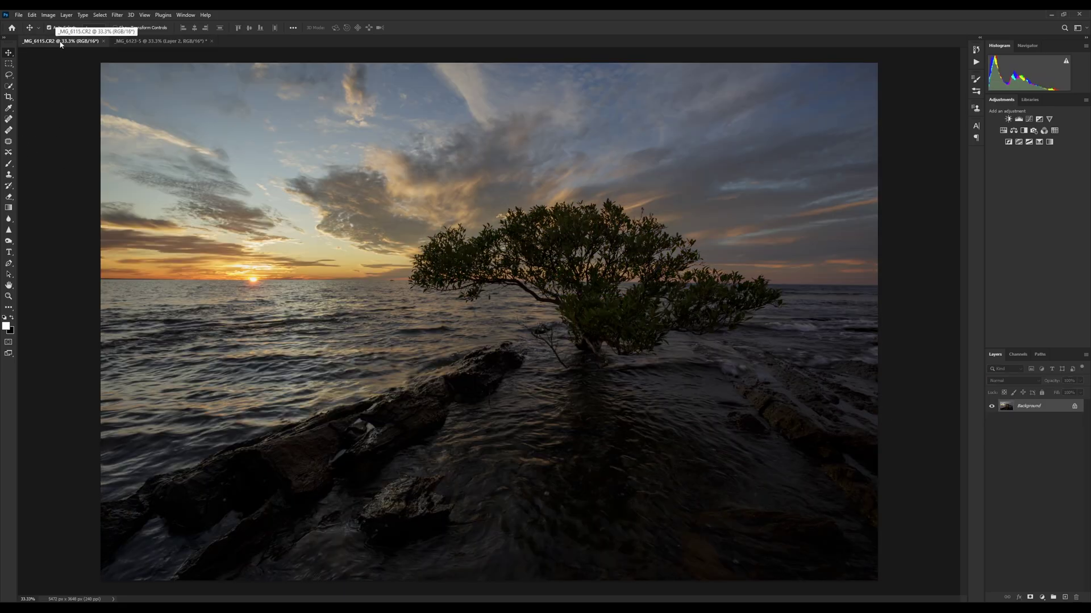
pyautogui.click(166, 41)
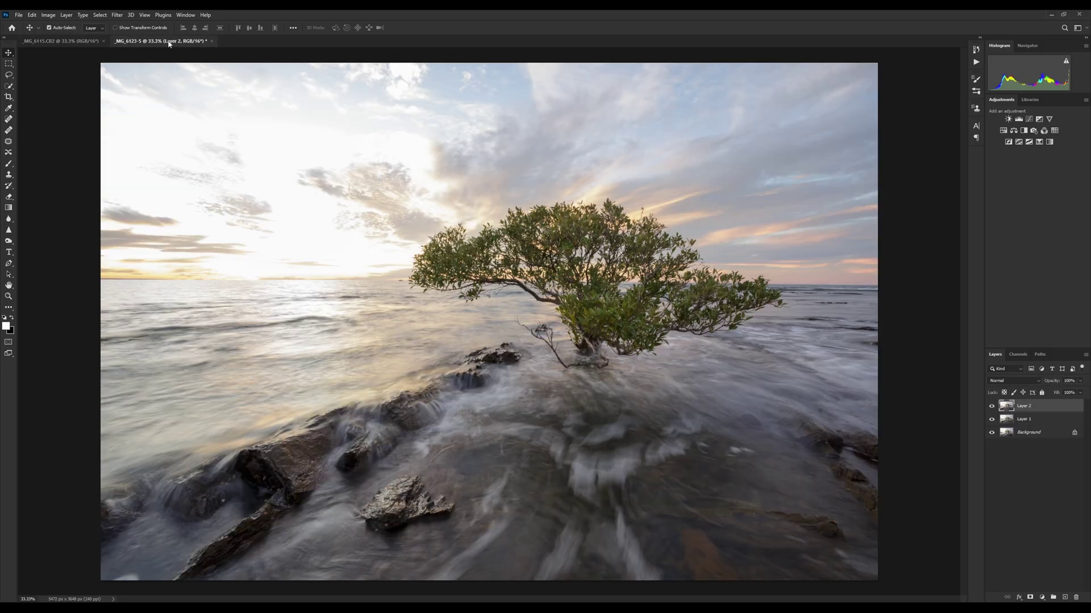
pyautogui.click(992, 407)
pyautogui.click(992, 406)
pyautogui.click(993, 407)
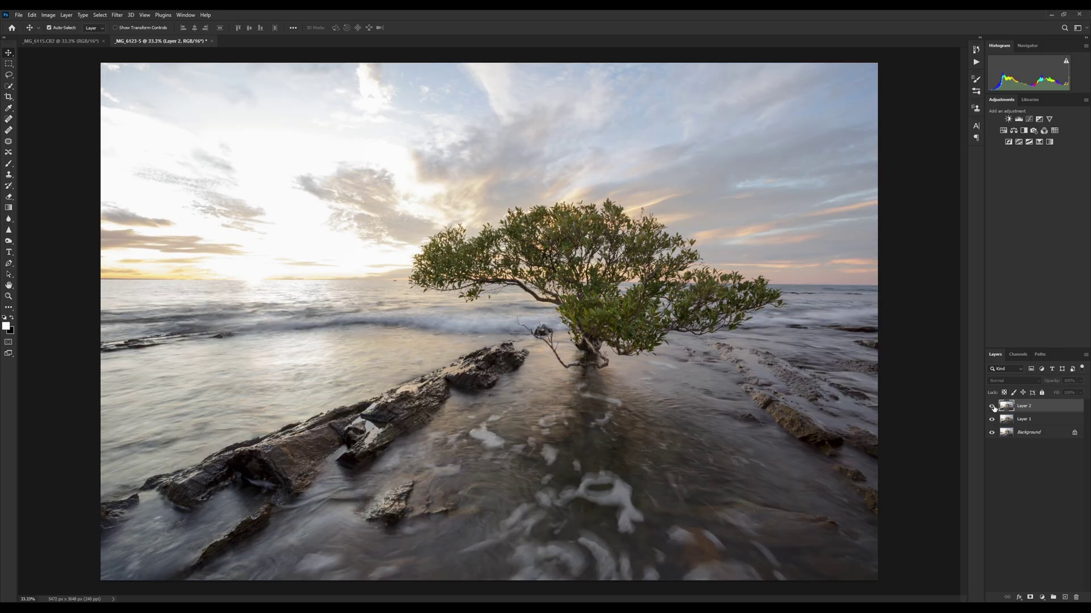
pyautogui.click(992, 407)
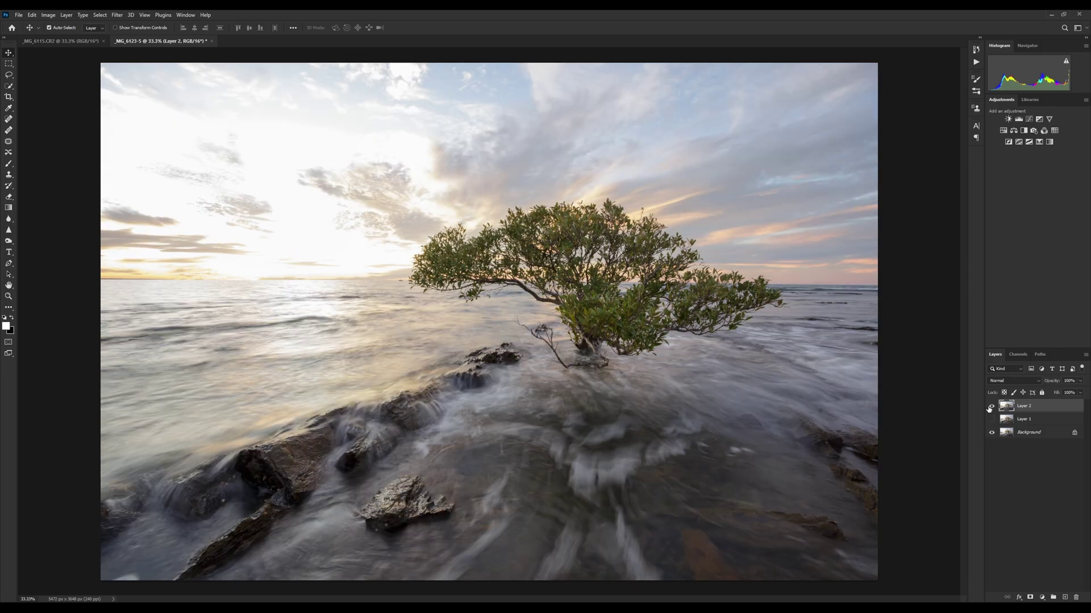
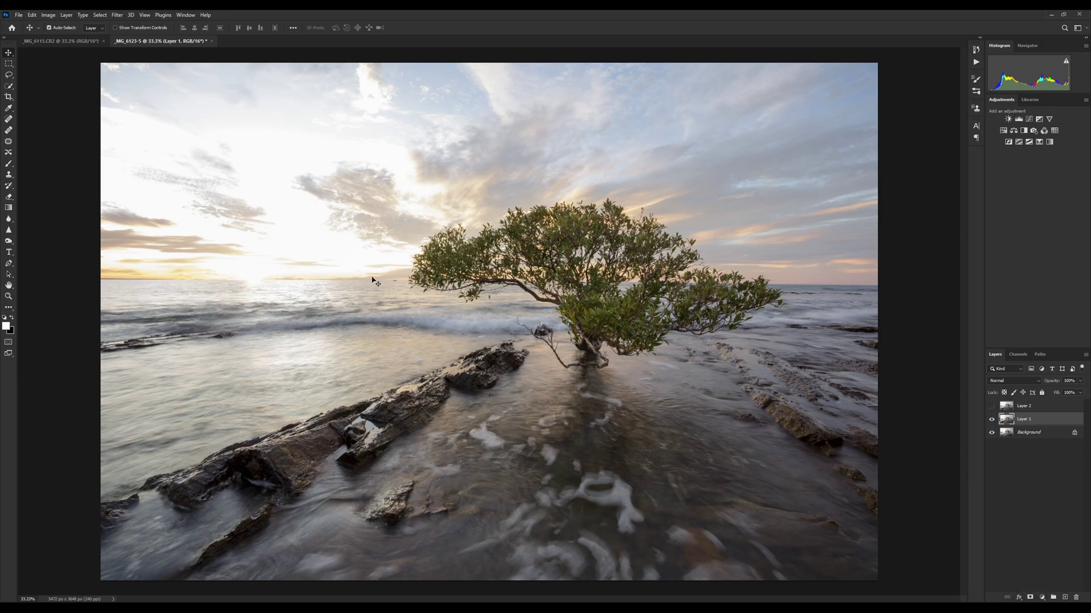
# Try erasing the foreground rocks and water of Layer 1 with the Eraser to reveal the Background waves
pyautogui.click(8, 197)
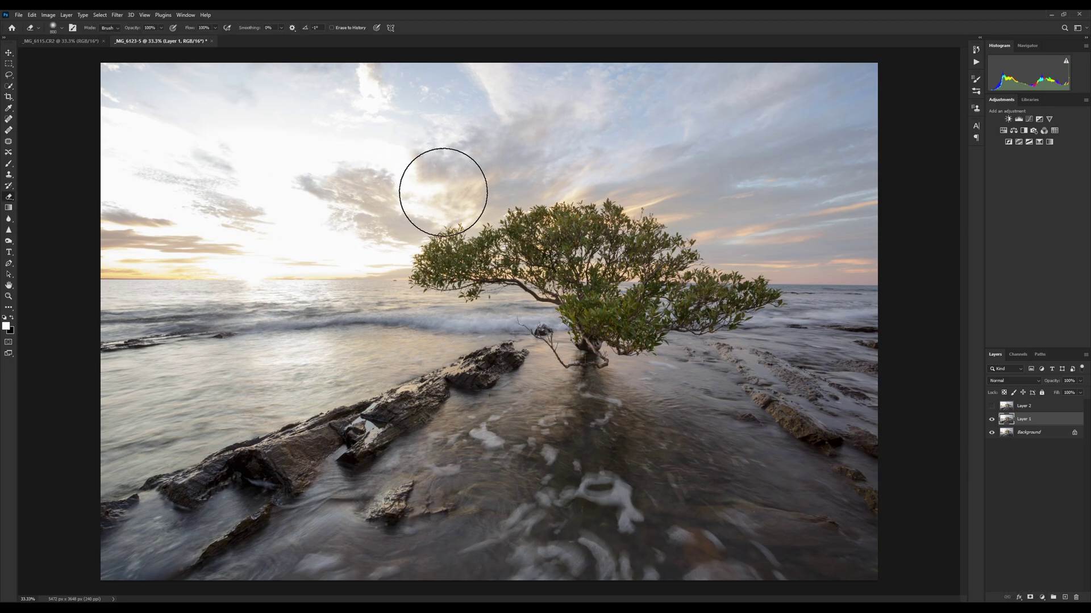
pyautogui.moveTo(460, 403); pyautogui.dragTo(310, 491)
pyautogui.moveTo(569, 480)
pyautogui.mouseDown()
pyautogui.moveTo(510, 395)
pyautogui.moveTo(726, 456)
pyautogui.moveTo(579, 481)
pyautogui.moveTo(276, 562)
pyautogui.moveTo(478, 526)
pyautogui.moveTo(149, 477)
pyautogui.moveTo(469, 434)
pyautogui.moveTo(428, 407)
pyautogui.moveTo(140, 420)
pyautogui.moveTo(817, 422)
pyautogui.moveTo(672, 547)
pyautogui.mouseUp()
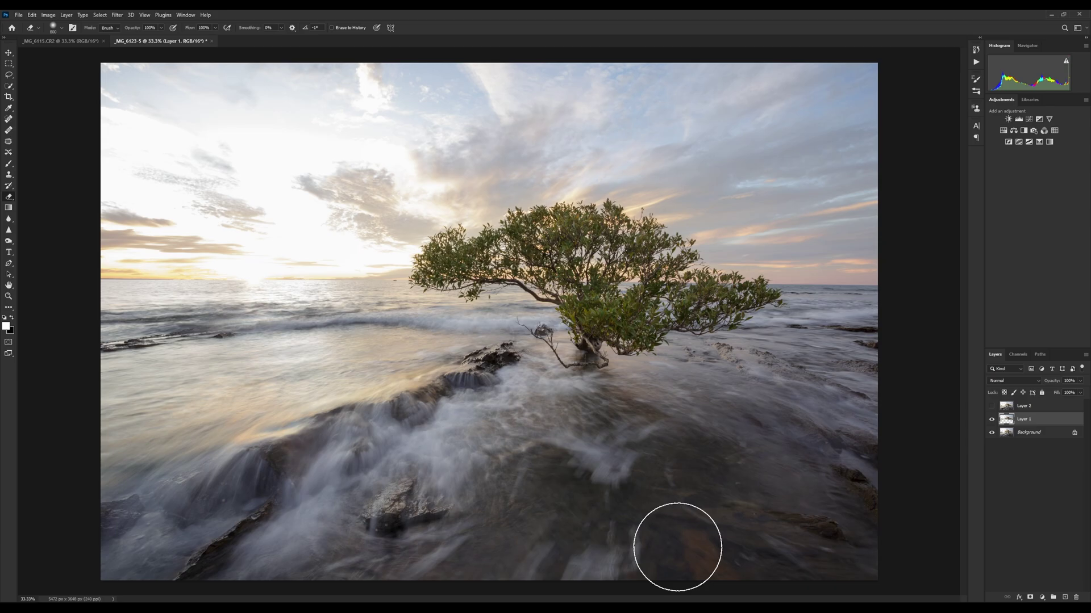
pyautogui.moveTo(438, 390)
pyautogui.mouseDown()
pyautogui.moveTo(340, 375)
pyautogui.moveTo(345, 397)
pyautogui.mouseUp()
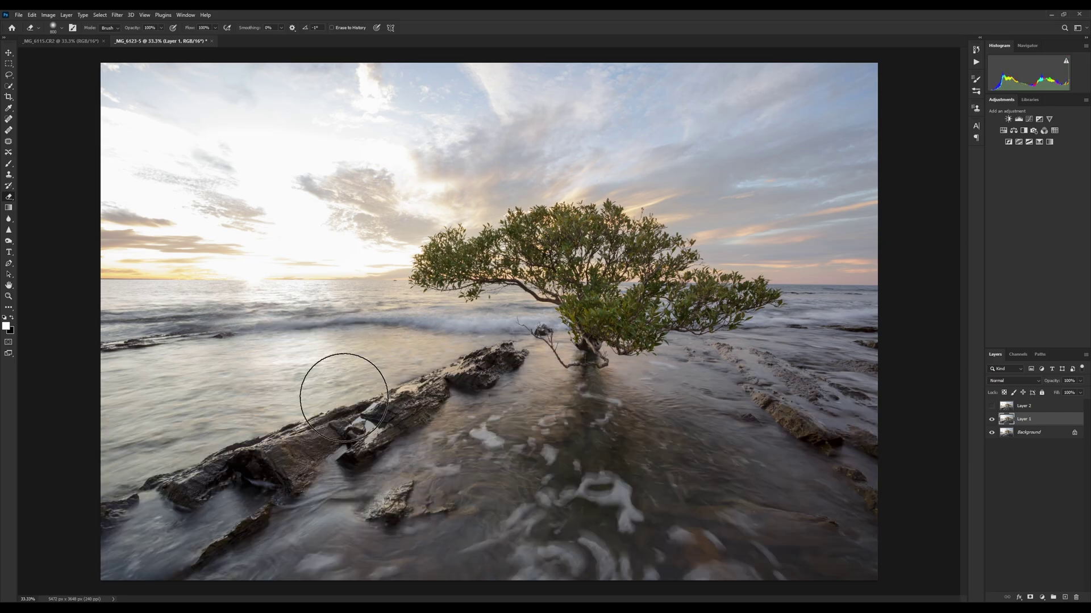
# Add a white layer mask to Layer 1 and set up a soft black brush at 900 px with 0% hardness
pyautogui.click(1029, 598)
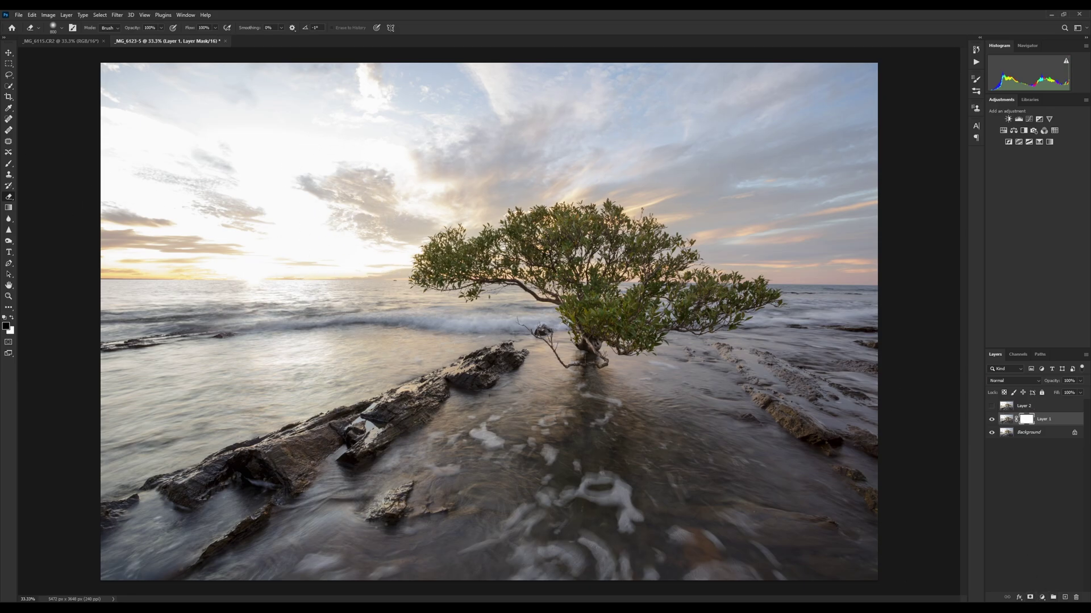
pyautogui.click(9, 164)
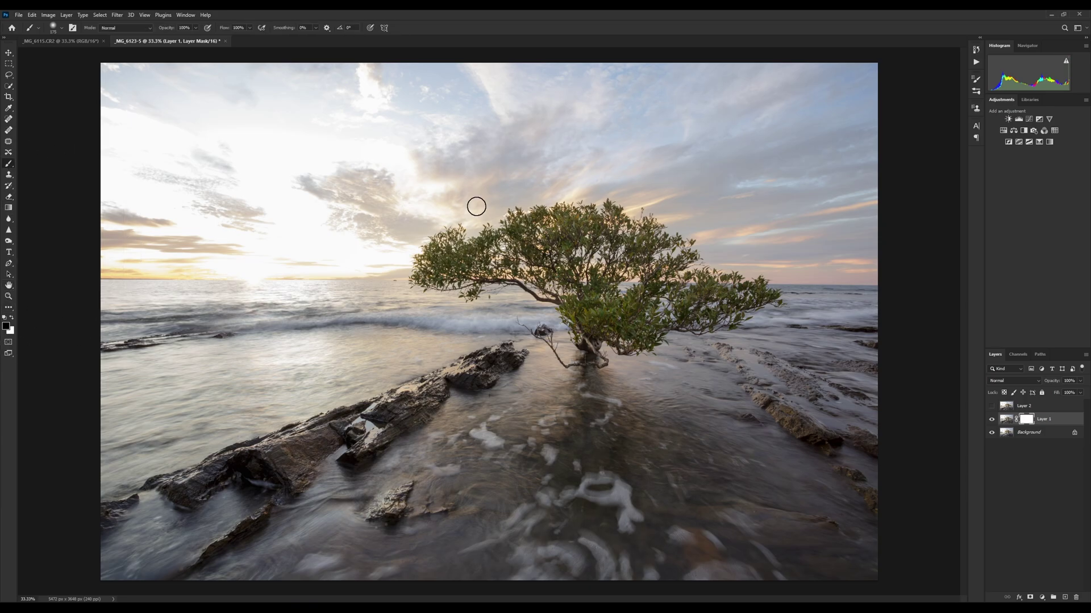
pyautogui.press(']')
pyautogui.press(']')
pyautogui.press(']')
pyautogui.press(']')
pyautogui.press(']')
pyautogui.press(']')
pyautogui.rightClick(418, 463)
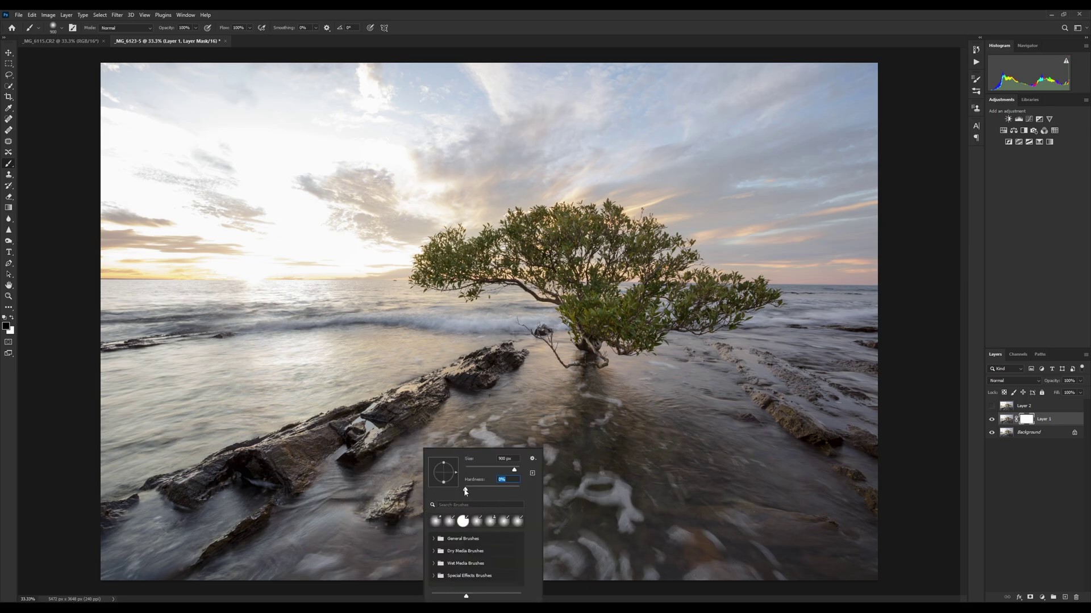
pyautogui.press('Return')
pyautogui.rightClick(648, 462)
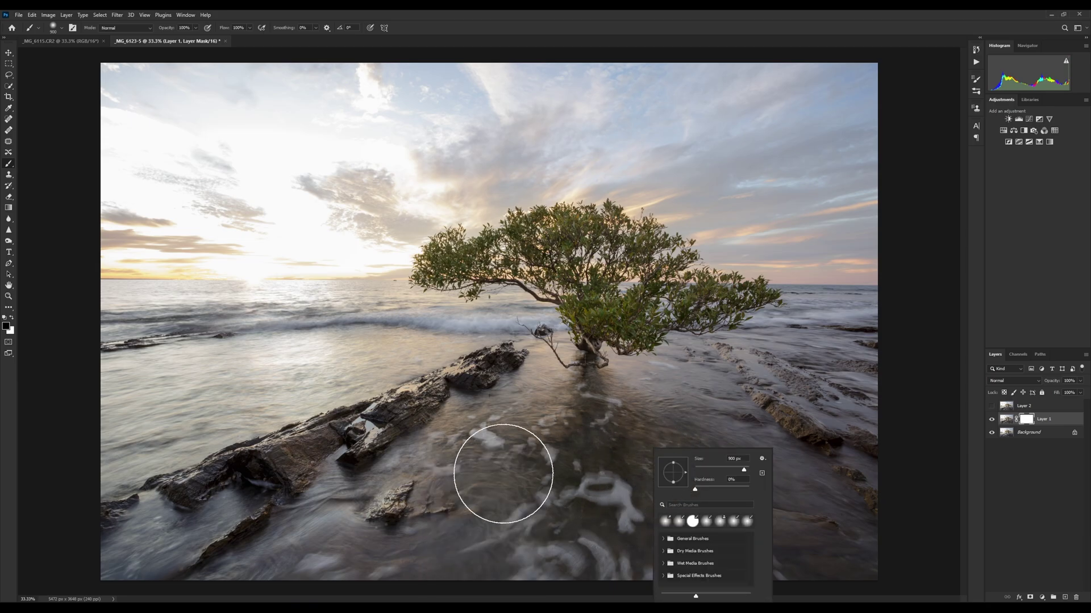
pyautogui.rightClick(490, 464)
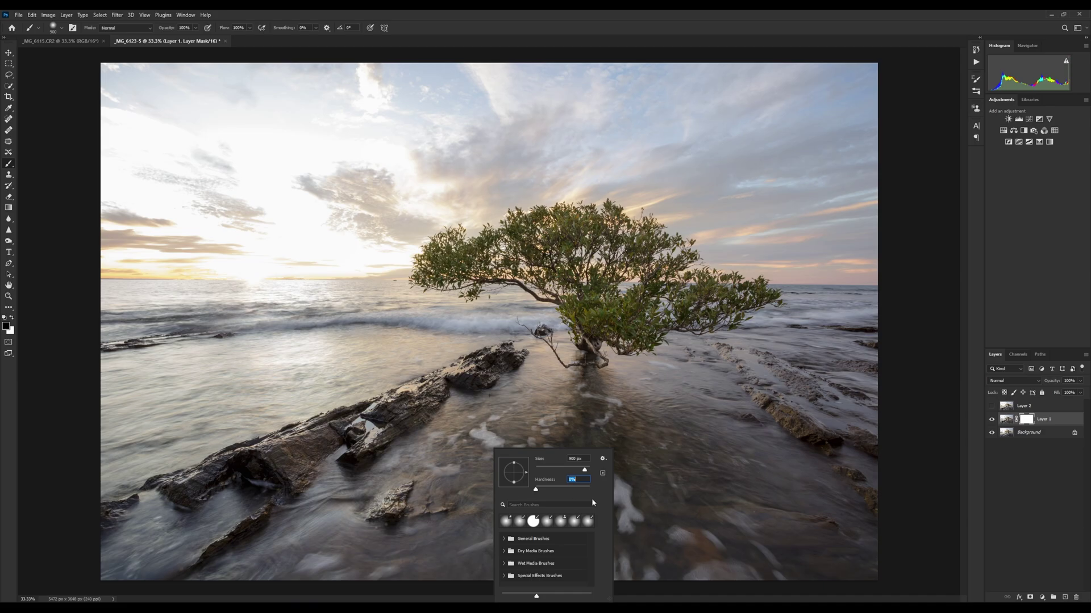
pyautogui.press('Return')
# Paint black on Layer 1's mask over the foreground water and rocks, and toggle the layer's visibility to compare
pyautogui.moveTo(360, 463)
pyautogui.mouseDown()
pyautogui.moveTo(264, 477)
pyautogui.moveTo(482, 479)
pyautogui.moveTo(256, 491)
pyautogui.moveTo(549, 495)
pyautogui.moveTo(200, 530)
pyautogui.moveTo(465, 534)
pyautogui.moveTo(139, 524)
pyautogui.moveTo(206, 502)
pyautogui.moveTo(270, 501)
pyautogui.moveTo(184, 492)
pyautogui.moveTo(351, 485)
pyautogui.moveTo(530, 415)
pyautogui.moveTo(500, 412)
pyautogui.moveTo(257, 430)
pyautogui.moveTo(319, 436)
pyautogui.moveTo(255, 417)
pyautogui.moveTo(209, 437)
pyautogui.moveTo(591, 419)
pyautogui.moveTo(722, 432)
pyautogui.moveTo(823, 419)
pyautogui.moveTo(698, 460)
pyautogui.moveTo(906, 509)
pyautogui.mouseUp()
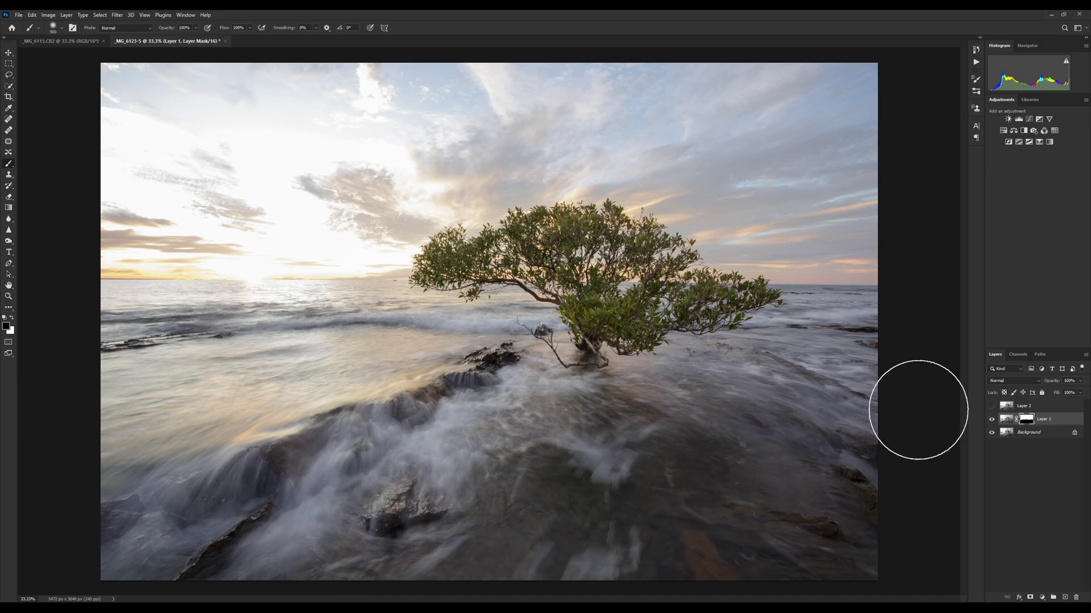
pyautogui.click(992, 419)
pyautogui.click(991, 419)
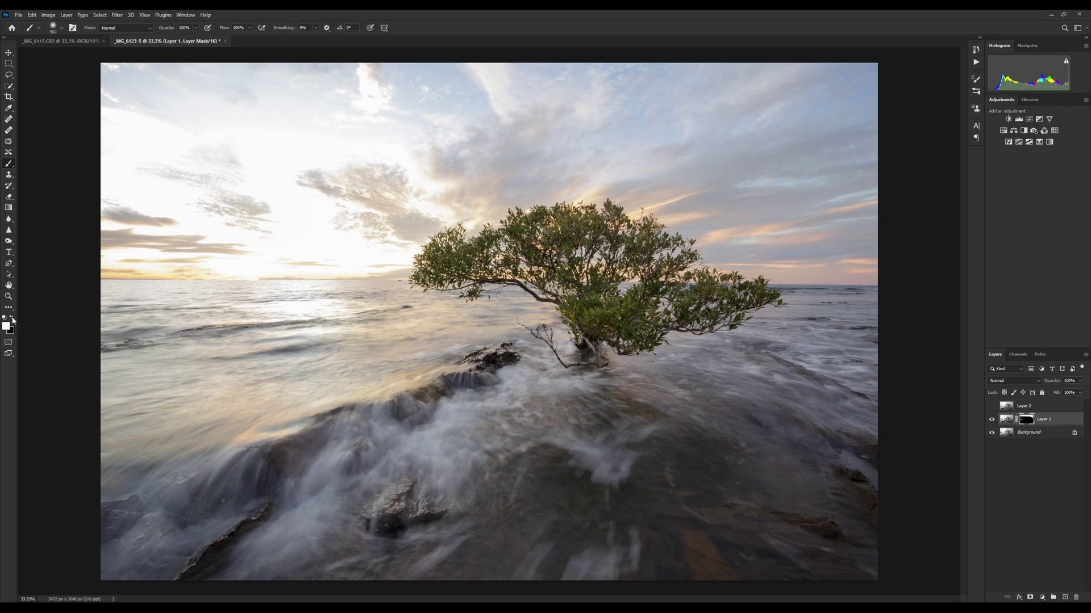
# Paint white on Layer 1's mask to restore the waves behind the tree, and black to hide the rocks in front again
pyautogui.moveTo(591, 332)
pyautogui.mouseDown()
pyautogui.moveTo(86, 335)
pyautogui.moveTo(915, 322)
pyautogui.moveTo(519, 323)
pyautogui.mouseUp()
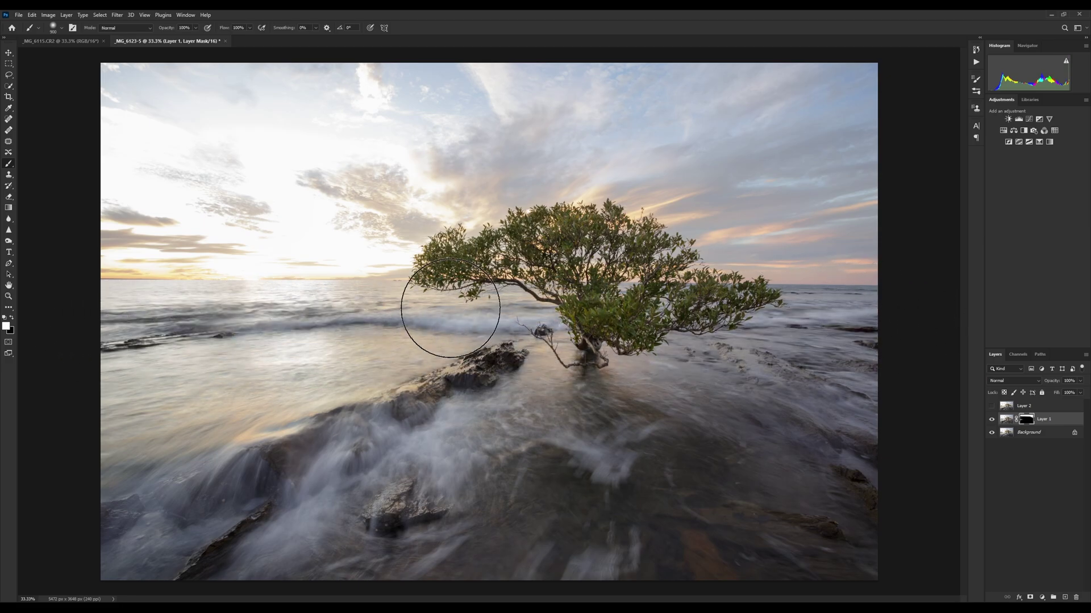
pyautogui.press('x')
pyautogui.moveTo(479, 397)
pyautogui.mouseDown()
pyautogui.moveTo(510, 443)
pyautogui.moveTo(557, 414)
pyautogui.moveTo(483, 421)
pyautogui.moveTo(578, 416)
pyautogui.mouseUp()
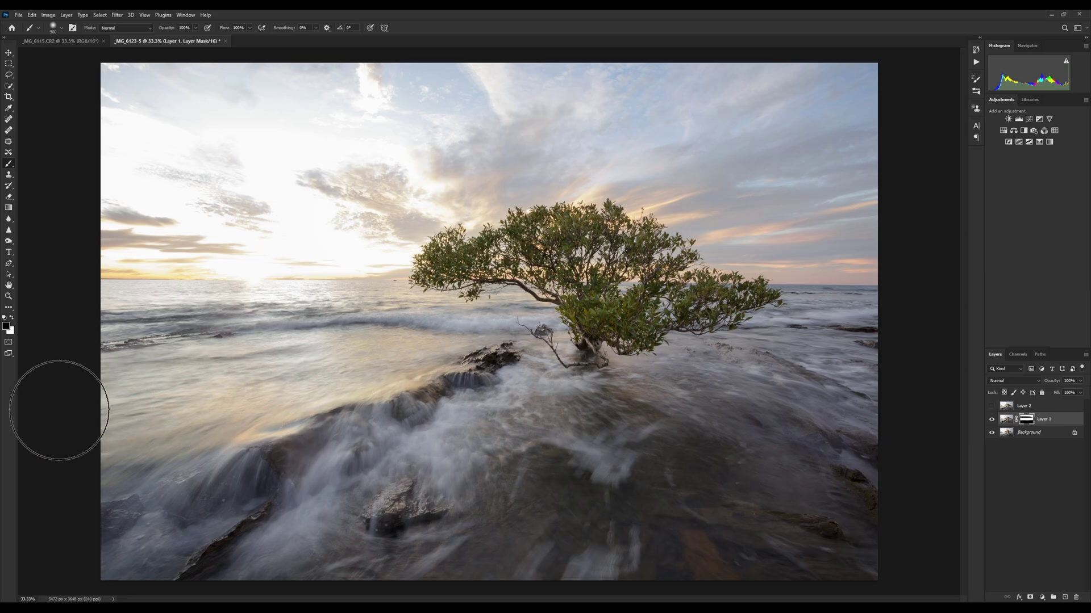
pyautogui.press('x')
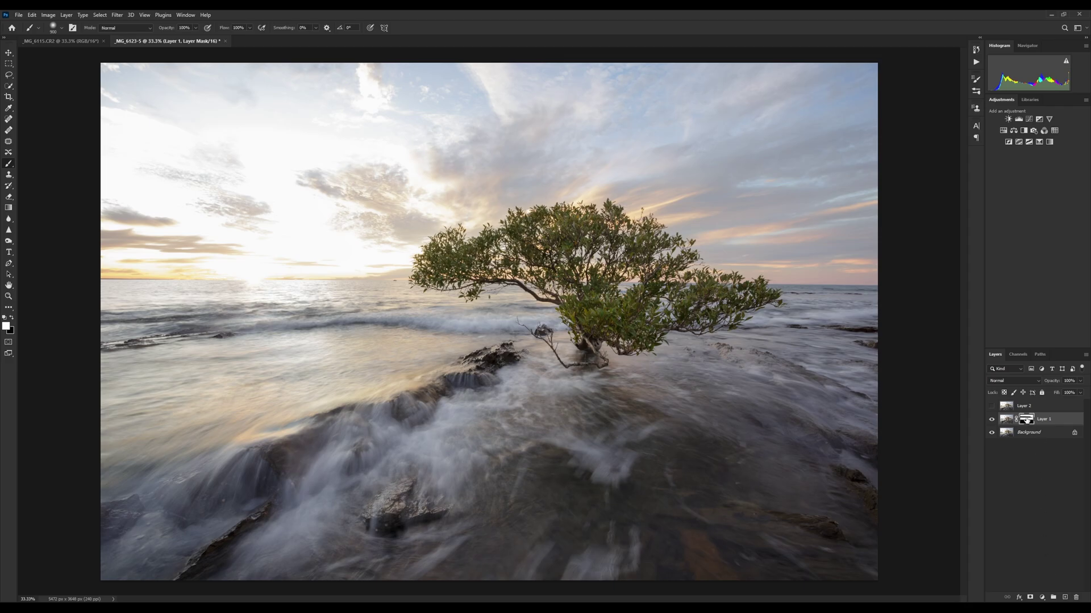
# Replace Layer 1's mask with a black mask that hides the whole layer, and reduce the brush size to 300 px
pyautogui.press('Delete')
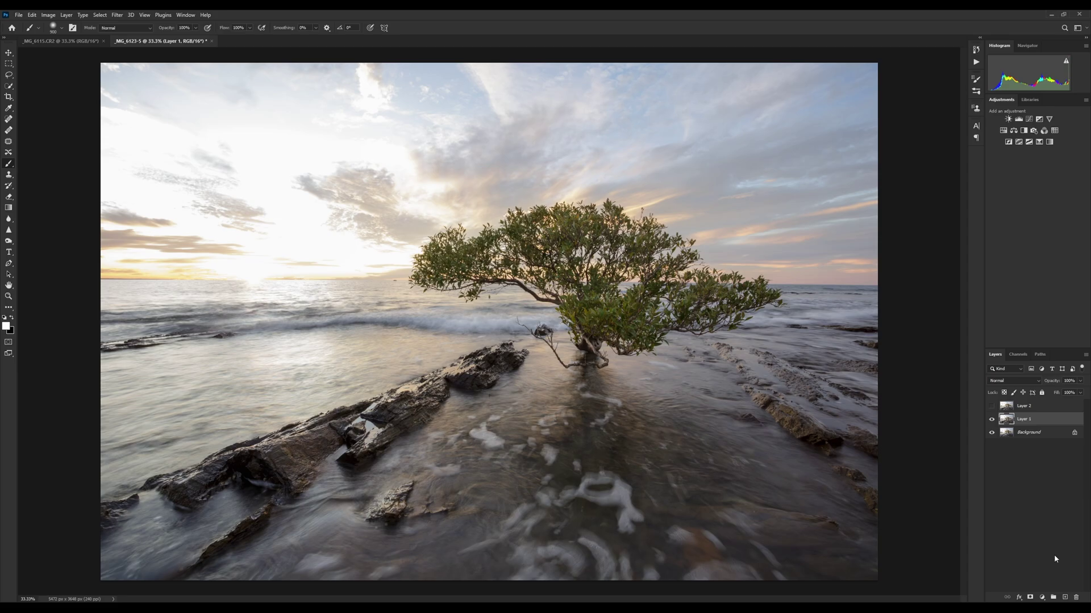
pyautogui.keyDown('alt'); pyautogui.click(1029, 597); pyautogui.keyUp('alt')
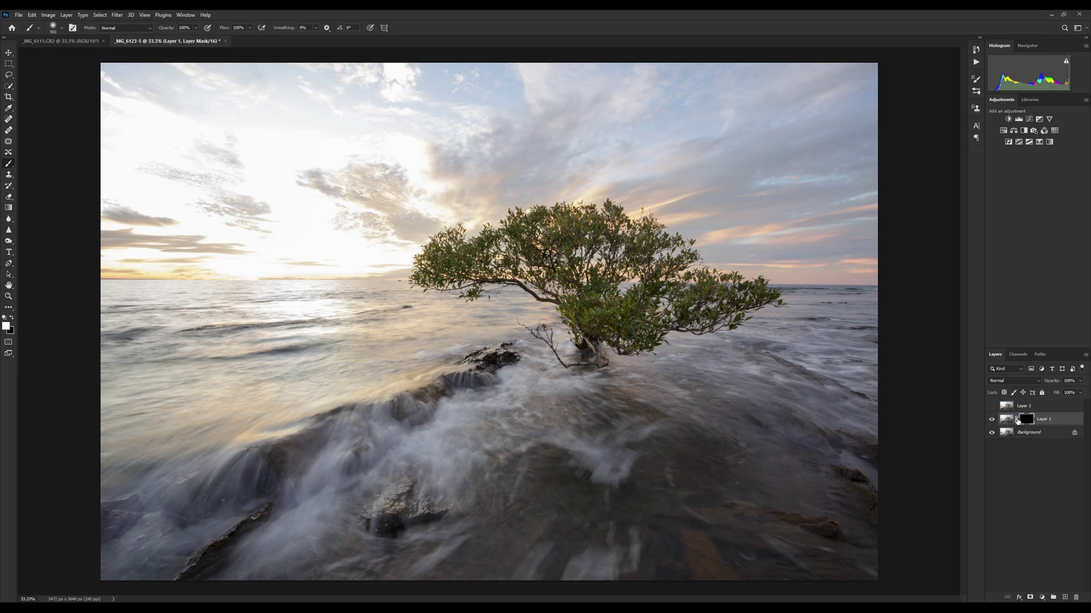
pyautogui.press('[')
pyautogui.press('[')
pyautogui.press('[')
pyautogui.press('[')
pyautogui.press('[')
pyautogui.press('[')
# Paint white on Layer 1's black mask along the band of waves below the horizon, on both sides of the tree
pyautogui.moveTo(517, 312)
pyautogui.mouseDown()
pyautogui.moveTo(68, 317)
pyautogui.moveTo(911, 321)
pyautogui.moveTo(896, 324)
pyautogui.mouseUp()
pyautogui.moveTo(369, 324)
pyautogui.mouseDown()
pyautogui.moveTo(85, 322)
pyautogui.moveTo(480, 319)
pyautogui.moveTo(164, 318)
pyautogui.mouseUp()
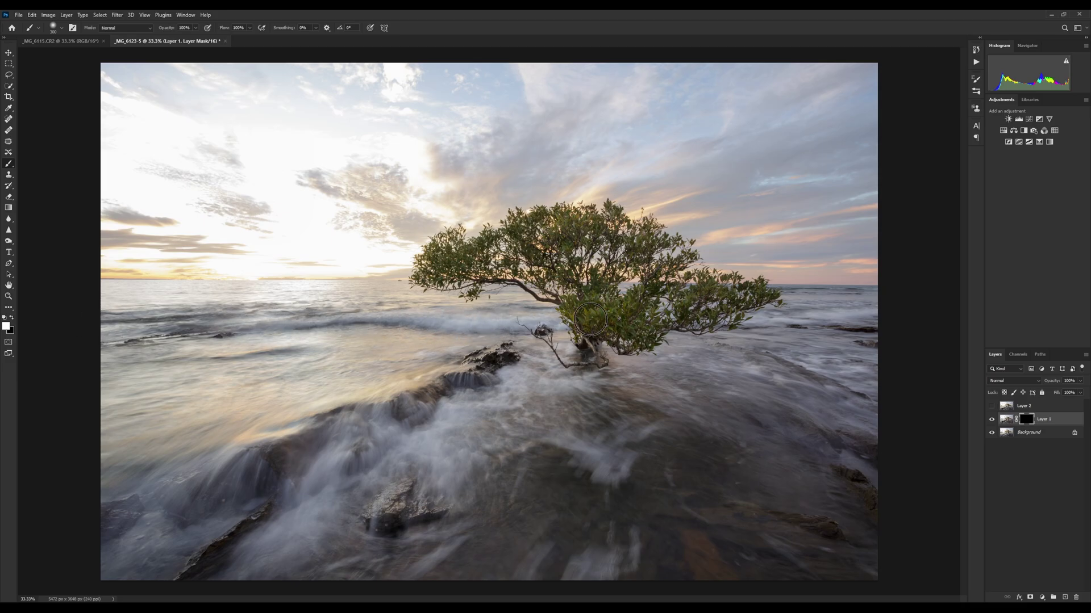
pyautogui.moveTo(889, 321); pyautogui.dragTo(903, 318)
# Undo the white brush strokes and invert Layer 1's black mask to white
pyautogui.hotkey('ctrl', 'z')
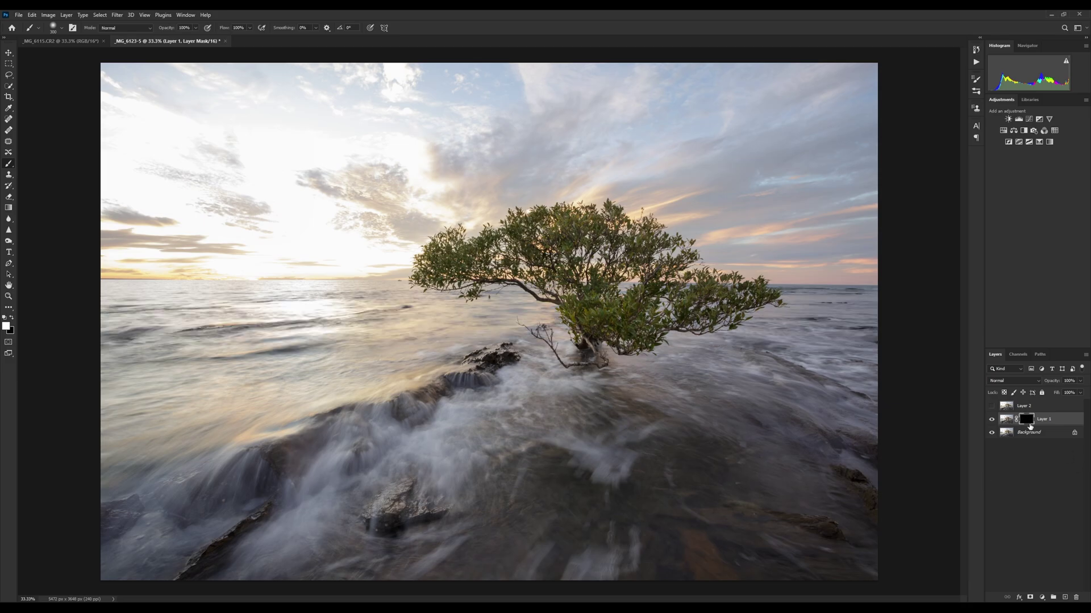
pyautogui.hotkey('ctrl', 'i')
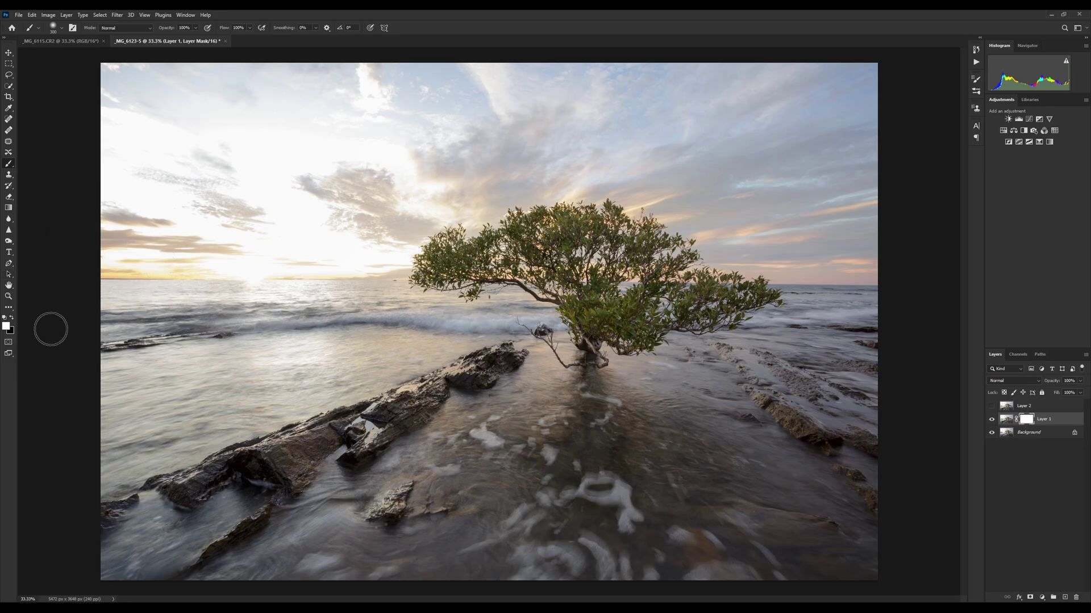
# Paint black on Layer 1's mask along the upper part of the rock ridge, and compare it with Layer 1 hidden
pyautogui.moveTo(504, 368); pyautogui.dragTo(380, 422)
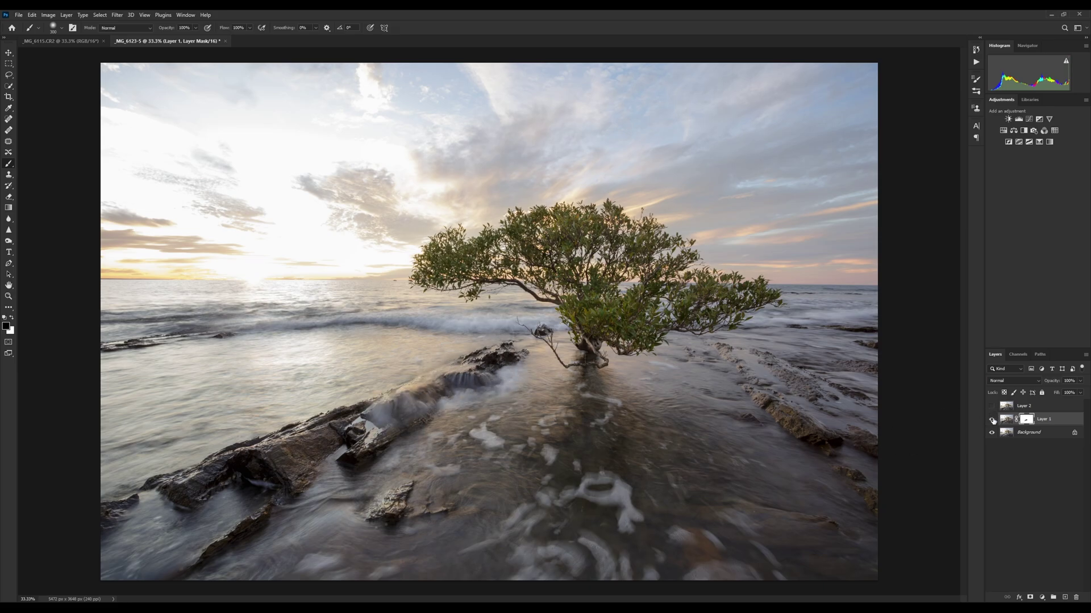
pyautogui.click(992, 420)
pyautogui.click(992, 421)
pyautogui.click(992, 421)
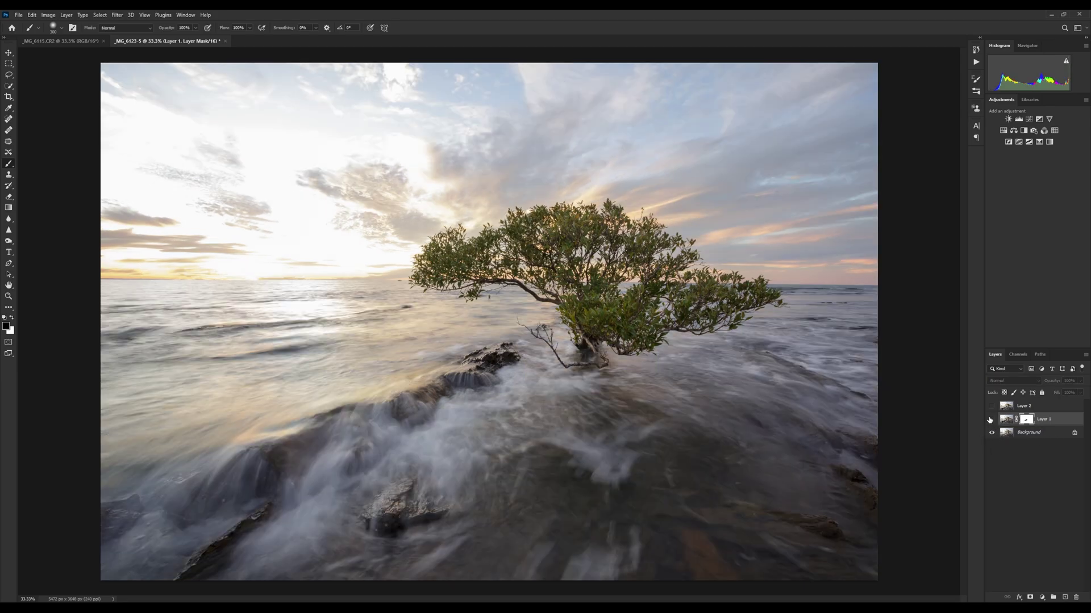
pyautogui.click(992, 420)
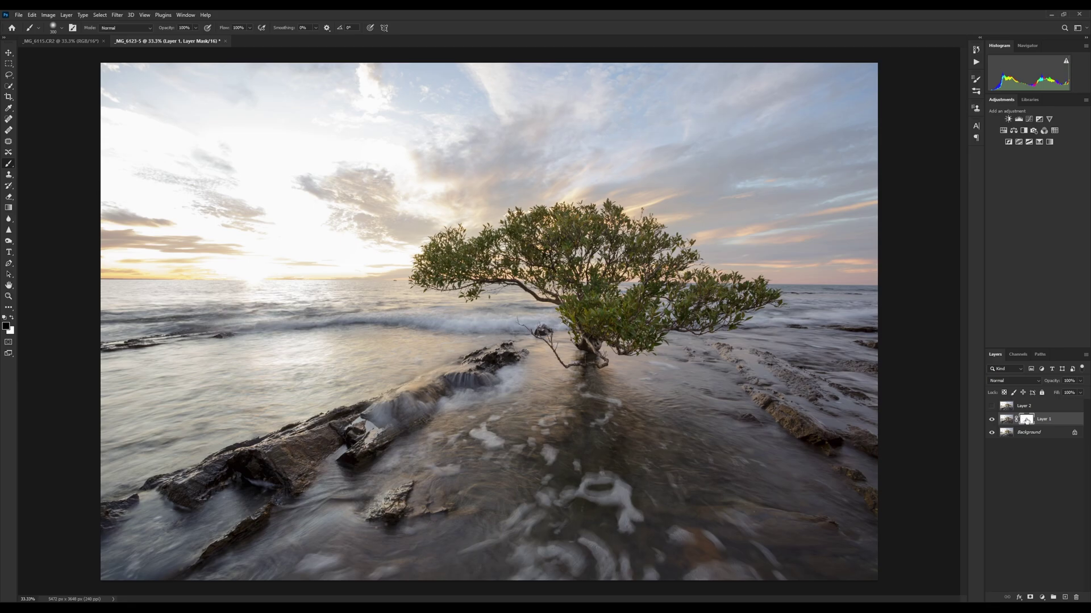
# Paint black on Layer 1's mask over the foreground and sky, enlarging the brush to 1200 px, leaving only the middle band
pyautogui.moveTo(521, 430)
pyautogui.mouseDown()
pyautogui.moveTo(265, 447)
pyautogui.moveTo(490, 375)
pyautogui.moveTo(494, 362)
pyautogui.moveTo(269, 434)
pyautogui.moveTo(335, 446)
pyautogui.moveTo(100, 513)
pyautogui.moveTo(168, 540)
pyautogui.moveTo(220, 585)
pyautogui.moveTo(140, 524)
pyautogui.moveTo(334, 510)
pyautogui.moveTo(153, 566)
pyautogui.moveTo(430, 577)
pyautogui.moveTo(449, 511)
pyautogui.moveTo(352, 476)
pyautogui.moveTo(534, 445)
pyautogui.moveTo(486, 401)
pyautogui.moveTo(541, 386)
pyautogui.moveTo(489, 372)
pyautogui.moveTo(672, 402)
pyautogui.moveTo(769, 388)
pyautogui.moveTo(774, 370)
pyautogui.moveTo(705, 377)
pyautogui.moveTo(915, 364)
pyautogui.moveTo(735, 395)
pyautogui.moveTo(645, 459)
pyautogui.moveTo(754, 454)
pyautogui.moveTo(482, 453)
pyautogui.mouseUp()
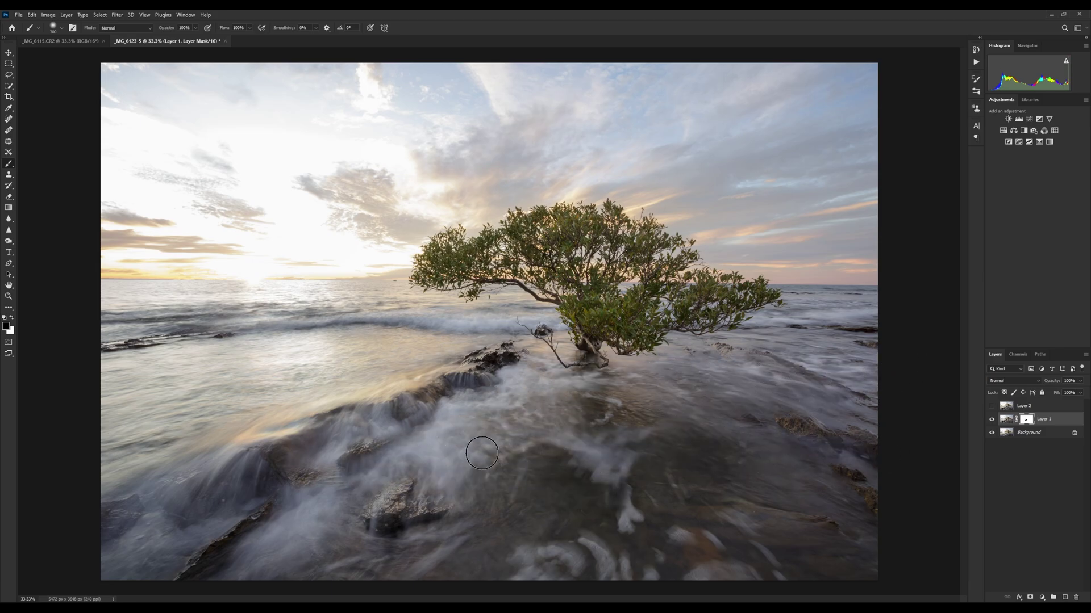
pyautogui.press(']')
pyautogui.press(']')
pyautogui.press(']')
pyautogui.press(']')
pyautogui.press(']')
pyautogui.press(']')
pyautogui.press(']')
pyautogui.press(']')
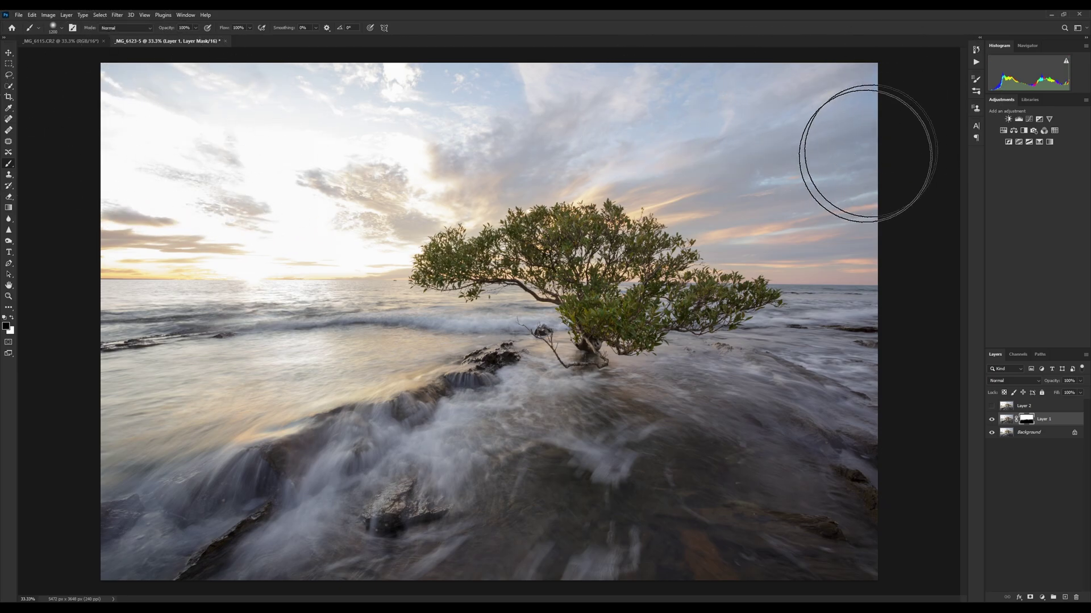
pyautogui.moveTo(224, 165); pyautogui.dragTo(465, 152)
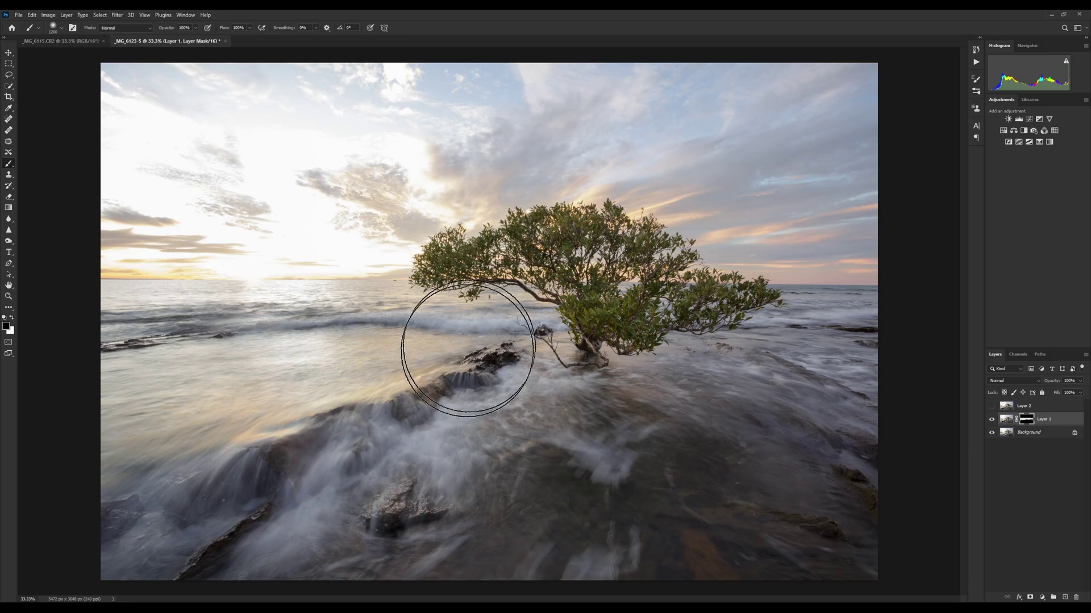
# Compare the waves behind the tree by switching Layer 1's visibility off and on
pyautogui.click(992, 420)
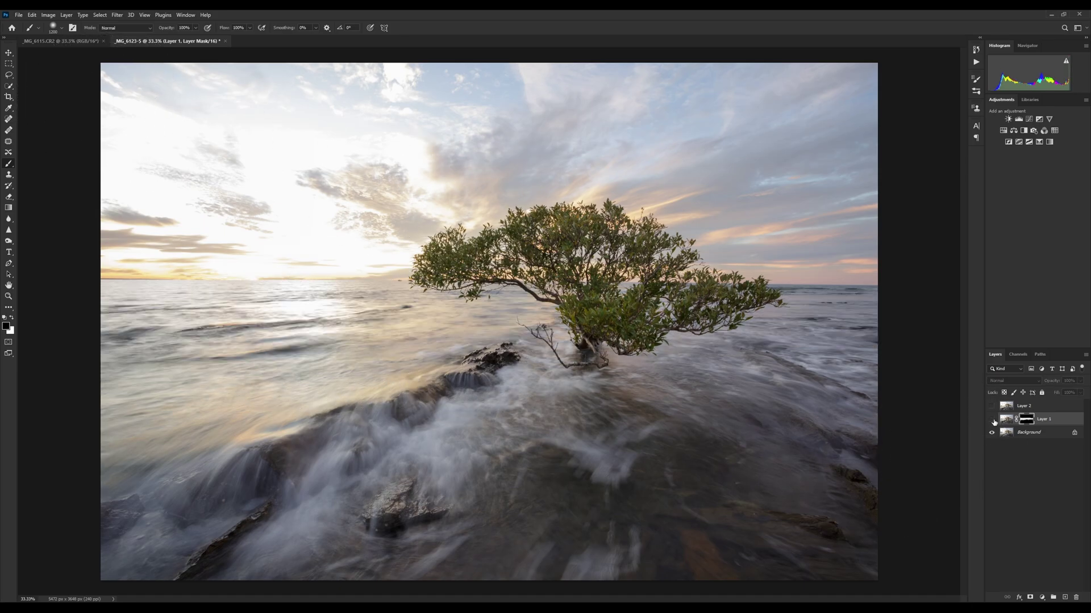
pyautogui.click(993, 420)
pyautogui.click(992, 420)
pyautogui.click(992, 420)
pyautogui.click(992, 420)
pyautogui.click(992, 420)
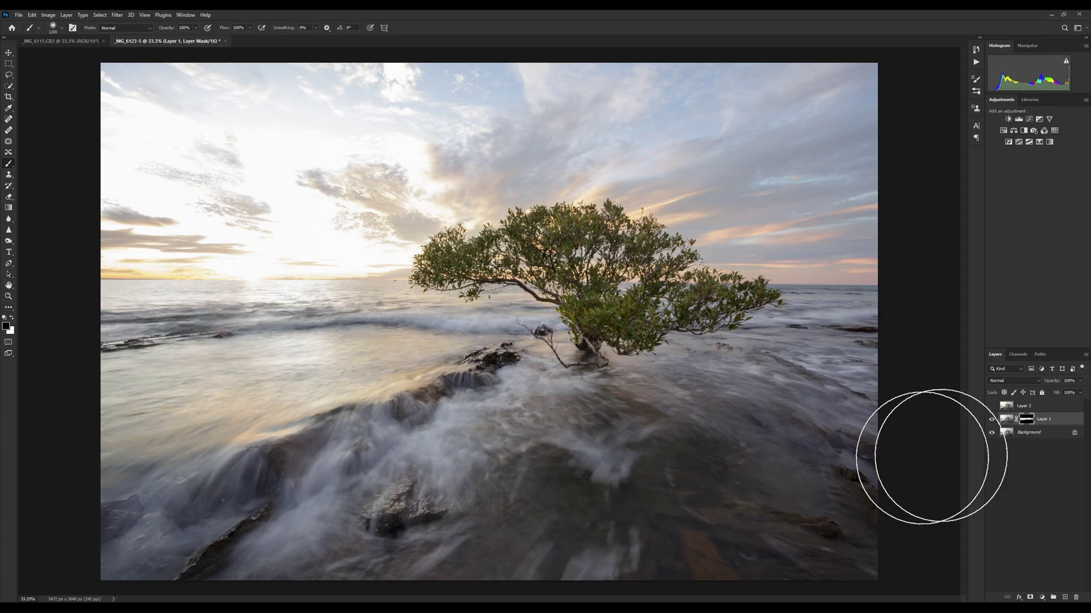
# Hide the Background layer and paint black with a 250 px brush on Layer 1's mask over the leftover sky and upper tree
pyautogui.click(992, 433)
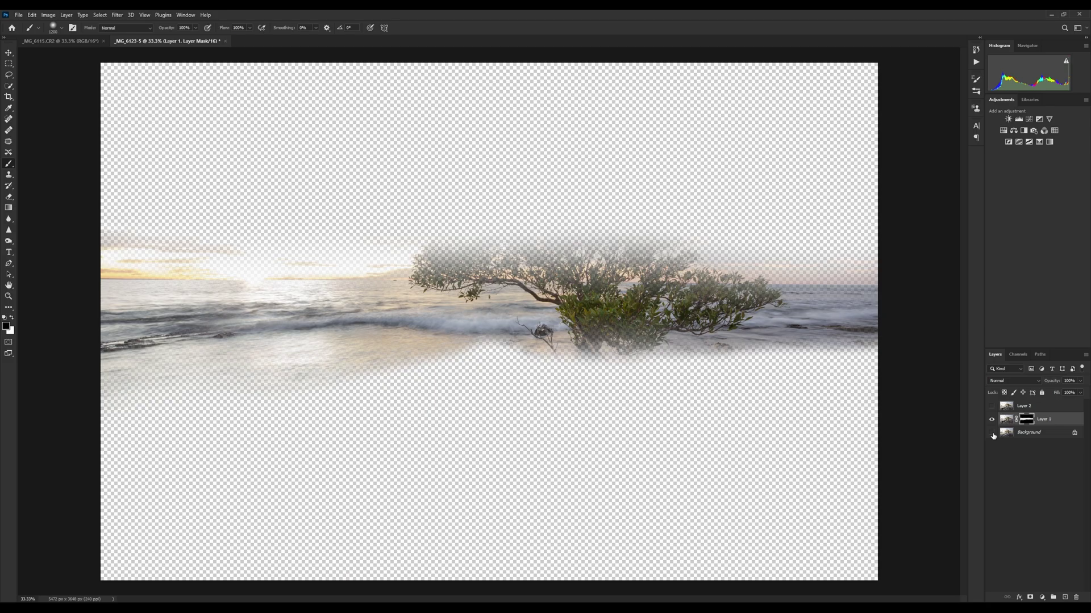
pyautogui.press('[')
pyautogui.press('[')
pyautogui.press('[')
pyautogui.press('[')
pyautogui.press('[')
pyautogui.press('[')
pyautogui.press('[')
pyautogui.press('[')
pyautogui.press('[')
pyautogui.press('[')
pyautogui.moveTo(582, 260); pyautogui.dragTo(391, 246)
pyautogui.moveTo(211, 263); pyautogui.dragTo(238, 260)
pyautogui.moveTo(352, 263)
pyautogui.mouseDown()
pyautogui.moveTo(574, 271)
pyautogui.moveTo(600, 250)
pyautogui.moveTo(556, 262)
pyautogui.moveTo(903, 268)
pyautogui.moveTo(468, 278)
pyautogui.moveTo(700, 290)
pyautogui.moveTo(588, 295)
pyautogui.moveTo(772, 281)
pyautogui.moveTo(542, 281)
pyautogui.moveTo(618, 296)
pyautogui.moveTo(625, 309)
pyautogui.moveTo(899, 275)
pyautogui.mouseUp()
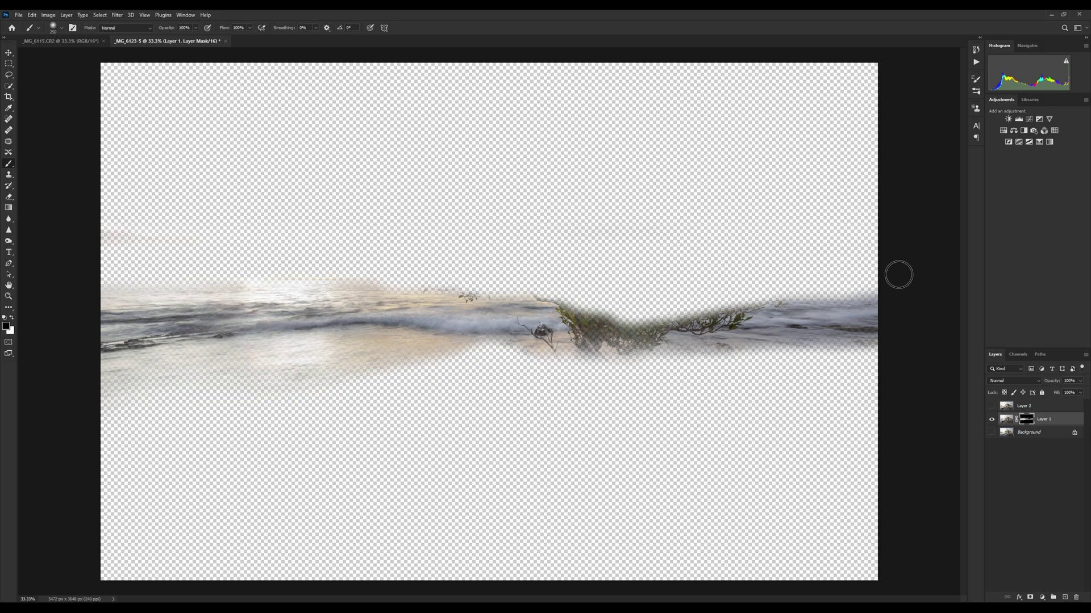
# Paint black along the upper and lower edges of Layer 1's remaining wave band, and show the Background layer again
pyautogui.moveTo(568, 281)
pyautogui.mouseDown()
pyautogui.moveTo(432, 283)
pyautogui.moveTo(577, 283)
pyautogui.mouseUp()
pyautogui.moveTo(573, 379)
pyautogui.mouseDown()
pyautogui.moveTo(529, 370)
pyautogui.moveTo(102, 389)
pyautogui.moveTo(497, 382)
pyautogui.moveTo(619, 350)
pyautogui.moveTo(605, 326)
pyautogui.moveTo(665, 325)
pyautogui.moveTo(750, 291)
pyautogui.moveTo(689, 348)
pyautogui.moveTo(901, 367)
pyautogui.mouseUp()
pyautogui.moveTo(329, 280); pyautogui.dragTo(4, 304)
pyautogui.moveTo(404, 369)
pyautogui.mouseDown()
pyautogui.moveTo(244, 365)
pyautogui.moveTo(14, 397)
pyautogui.mouseUp()
pyautogui.click(992, 433)
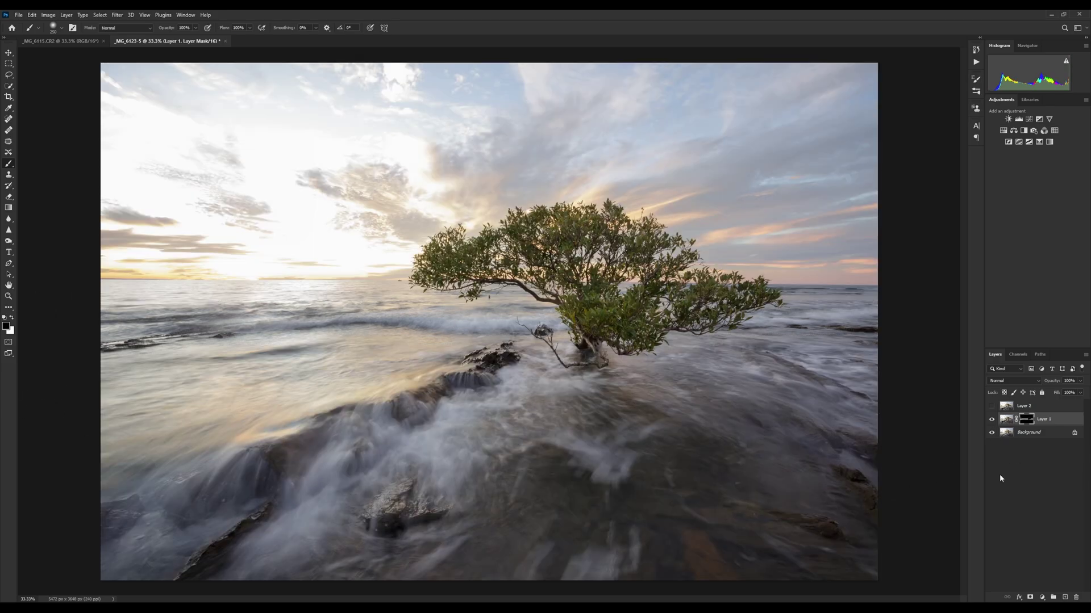
# Check the refined wave band by switching the Background and Layer 1 visibility off and on
pyautogui.click(992, 434)
pyautogui.click(992, 433)
pyautogui.click(991, 421)
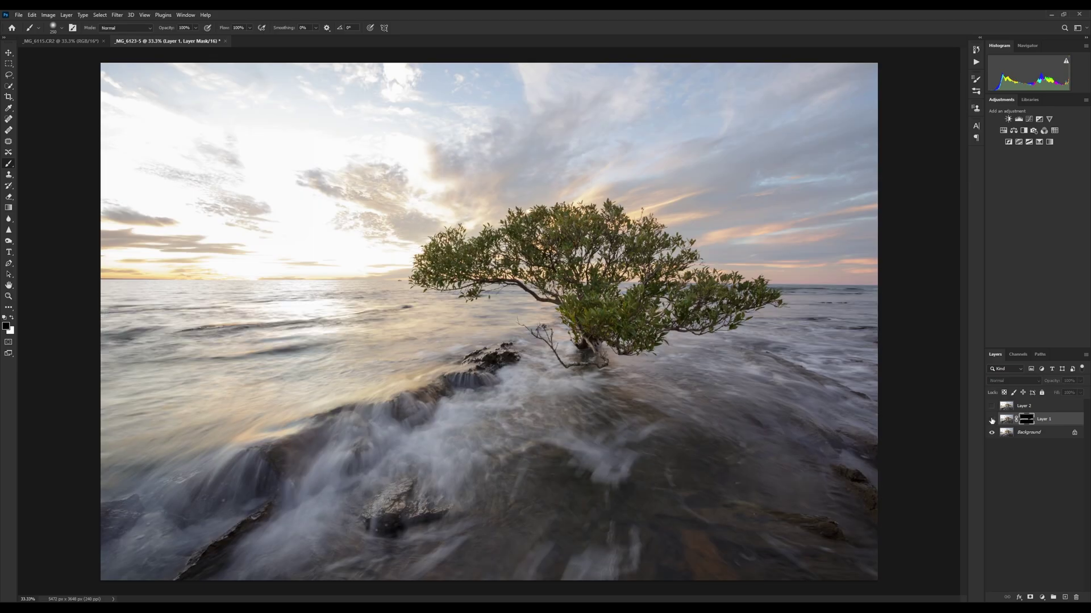
pyautogui.click(991, 420)
pyautogui.click(992, 420)
pyautogui.click(991, 421)
pyautogui.click(992, 420)
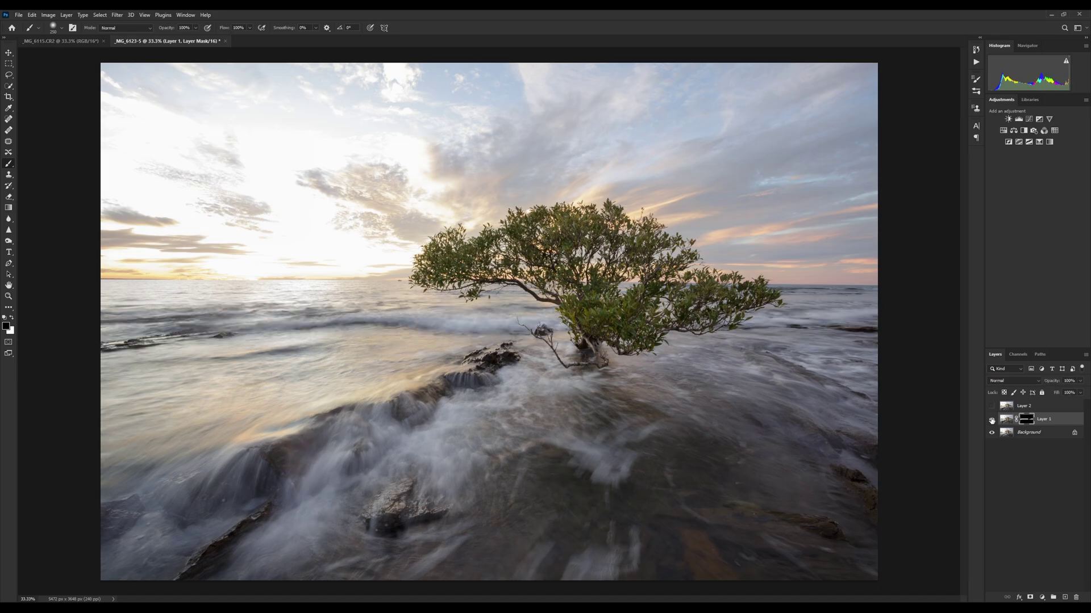
# Show Layer 2, add a layer mask to it, and invert the mask to black
pyautogui.click(991, 406)
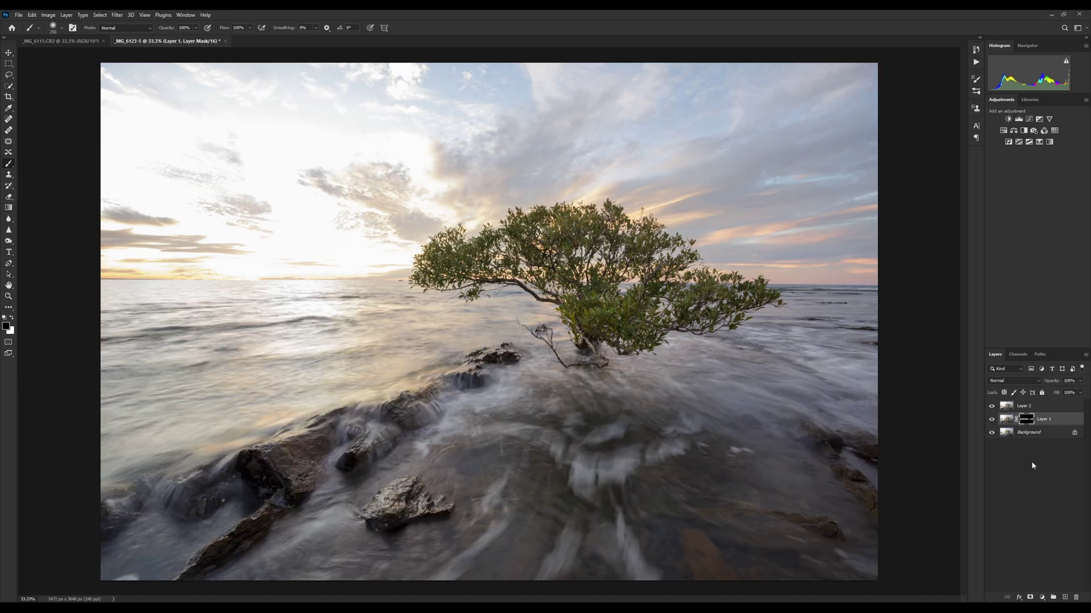
pyautogui.click(1048, 408)
pyautogui.click(1029, 598)
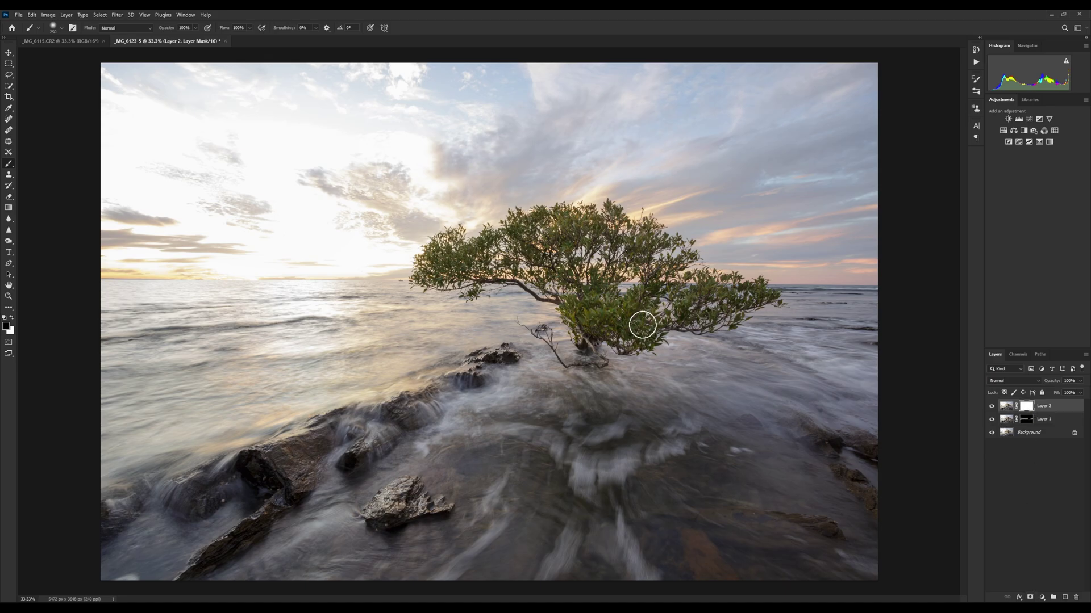
pyautogui.click(992, 407)
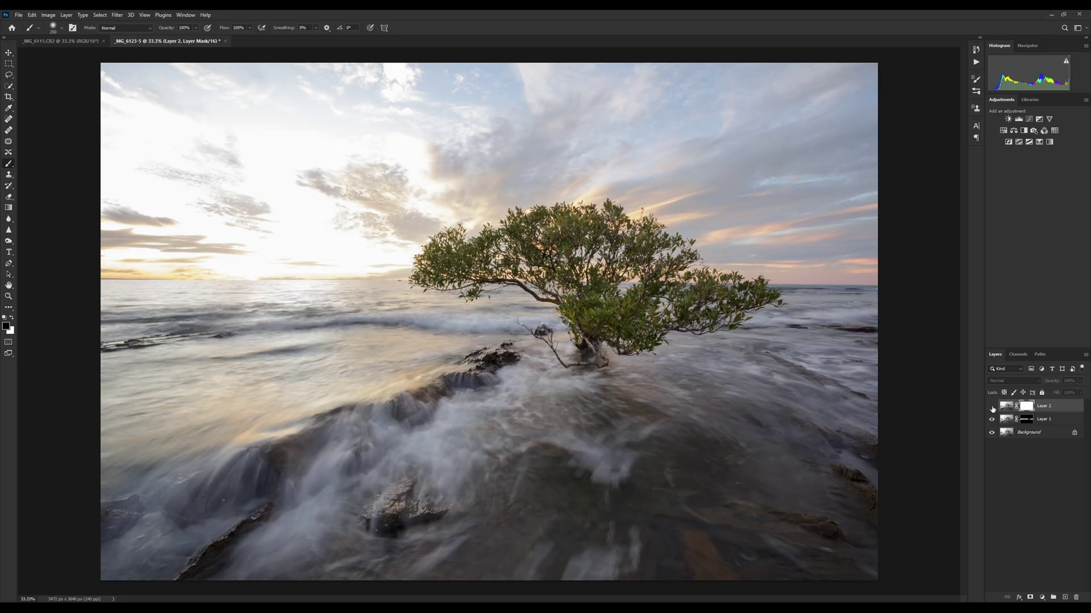
pyautogui.click(992, 406)
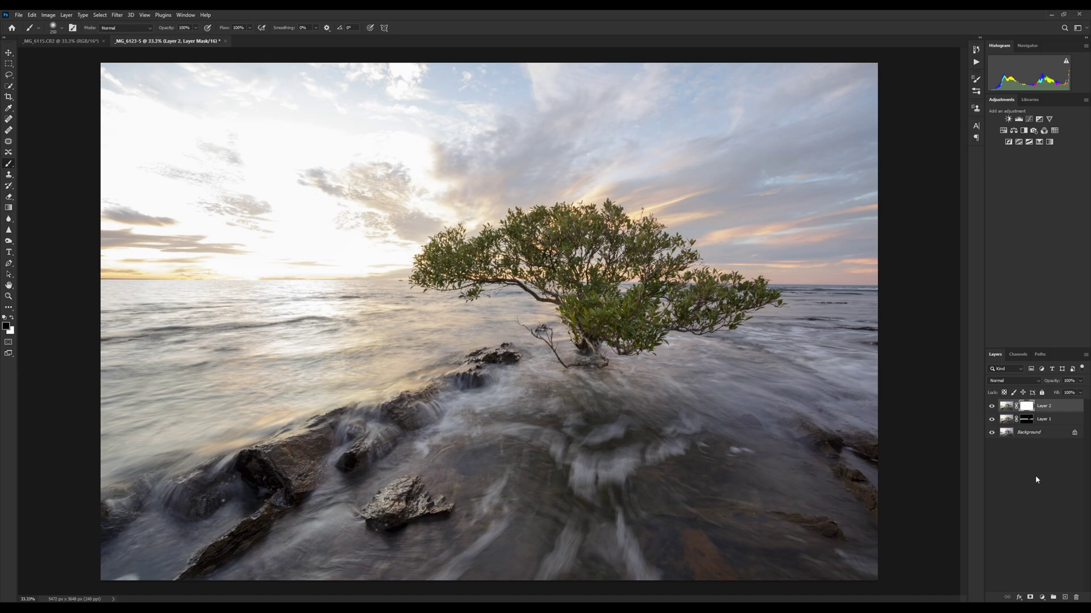
pyautogui.hotkey('ctrl', 'i')
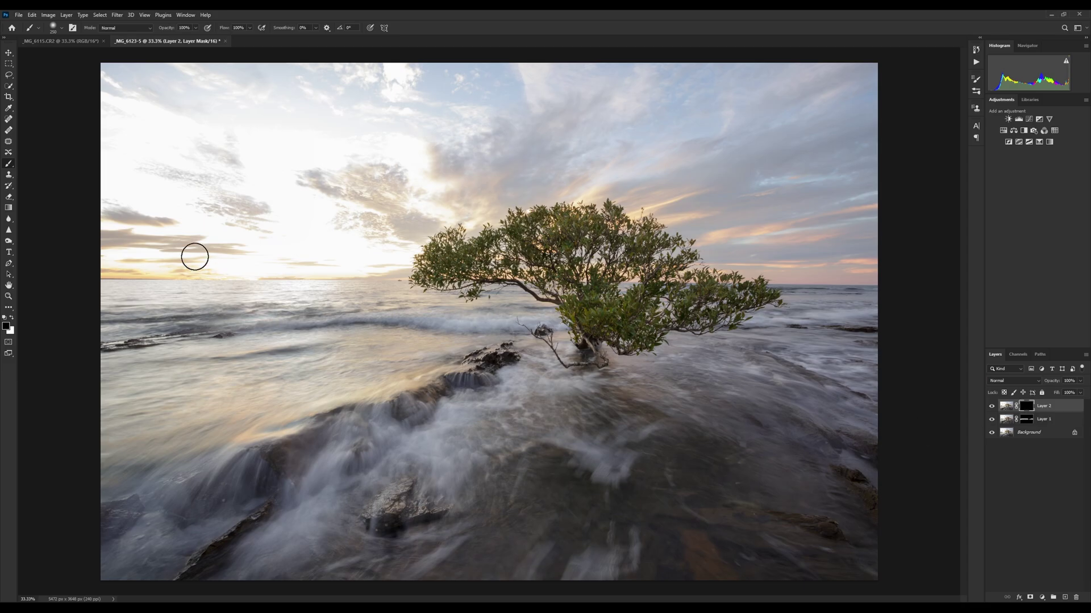
# Paint white on Layer 2's mask over the foreground water below the tree, enlarging the brush to 1200 px
pyautogui.click(12, 318)
pyautogui.moveTo(539, 435)
pyautogui.mouseDown()
pyautogui.moveTo(666, 436)
pyautogui.moveTo(604, 433)
pyautogui.moveTo(670, 418)
pyautogui.moveTo(617, 503)
pyautogui.moveTo(688, 441)
pyautogui.mouseUp()
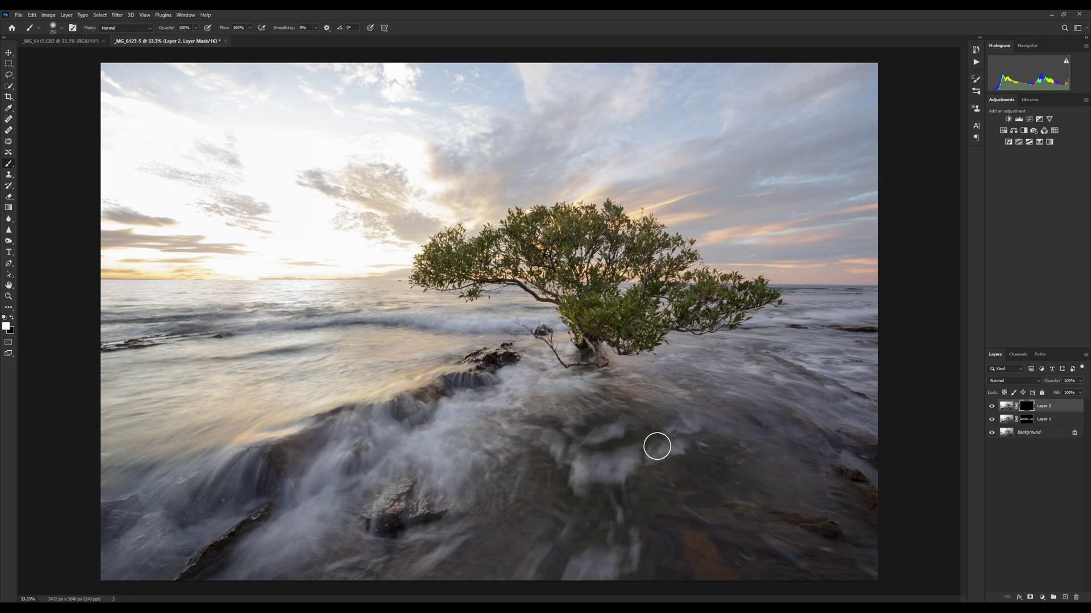
pyautogui.press(']')
pyautogui.press(']')
pyautogui.press(']')
pyautogui.press(']')
pyautogui.press(']')
pyautogui.press(']')
pyautogui.press(']')
pyautogui.press(']')
pyautogui.press(']')
pyautogui.press(']')
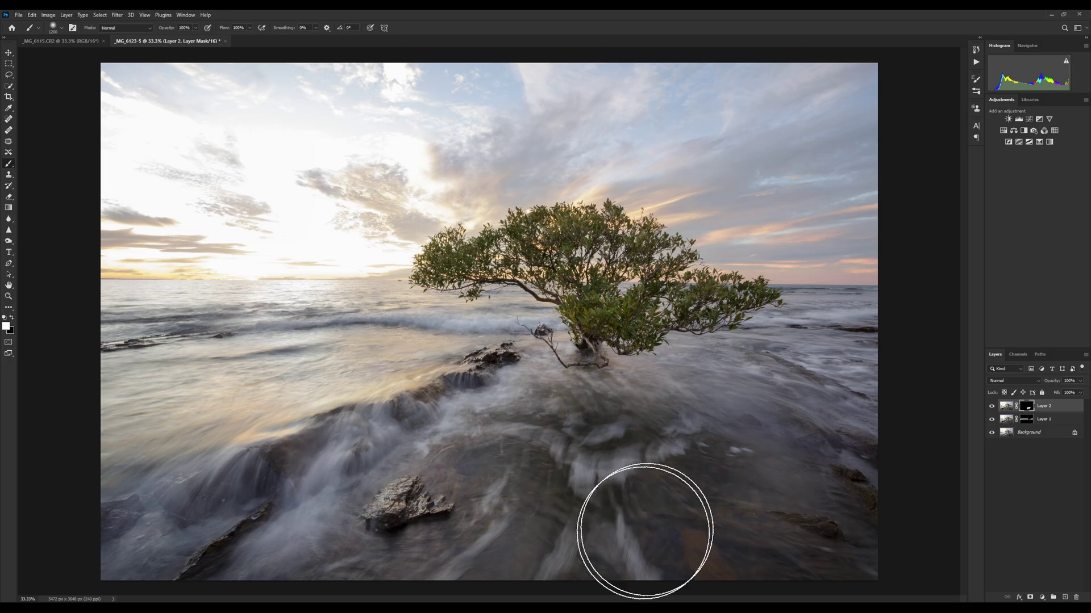
pyautogui.moveTo(560, 559); pyautogui.dragTo(565, 559)
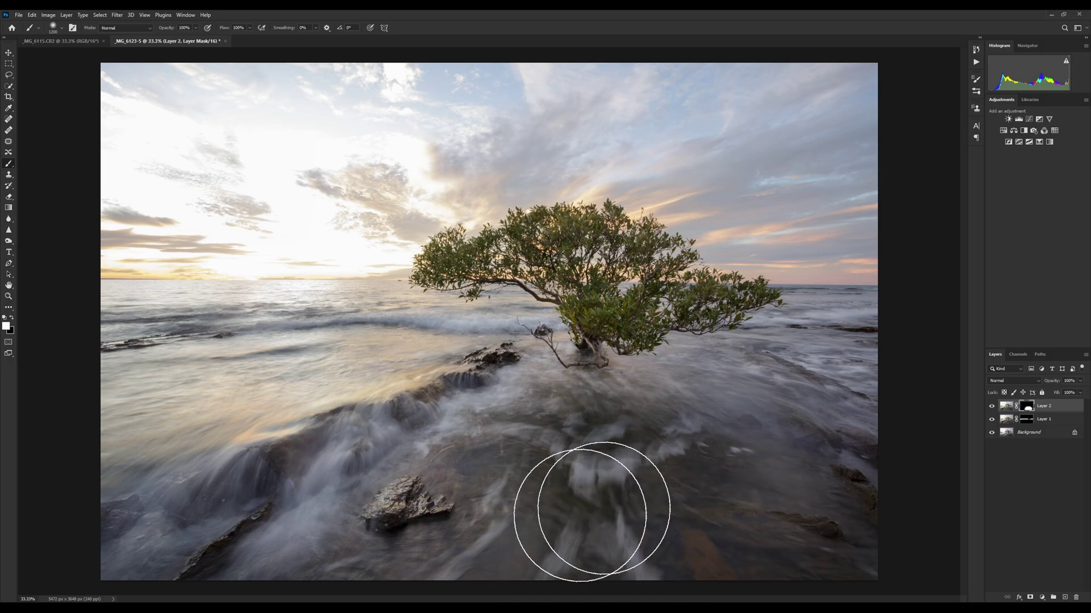
# Paint black with a 500 px brush on Layer 2's mask around the central foam, including over the foreground rock
pyautogui.press('x')
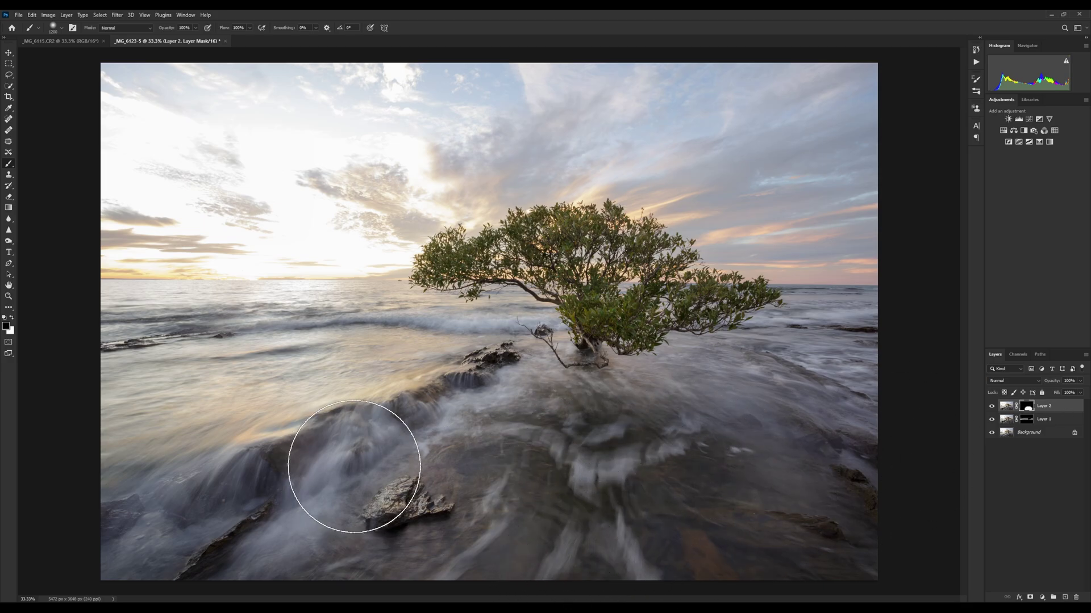
pyautogui.press('[')
pyautogui.press('[')
pyautogui.press('[')
pyautogui.press('[')
pyautogui.press('[')
pyautogui.press('[')
pyautogui.press('[')
pyautogui.moveTo(511, 381)
pyautogui.mouseDown()
pyautogui.moveTo(414, 448)
pyautogui.moveTo(491, 528)
pyautogui.moveTo(446, 562)
pyautogui.moveTo(316, 504)
pyautogui.moveTo(449, 558)
pyautogui.mouseUp()
pyautogui.moveTo(532, 373)
pyautogui.mouseDown()
pyautogui.moveTo(661, 345)
pyautogui.moveTo(692, 353)
pyautogui.moveTo(529, 349)
pyautogui.moveTo(610, 334)
pyautogui.moveTo(721, 351)
pyautogui.moveTo(765, 388)
pyautogui.moveTo(774, 463)
pyautogui.moveTo(761, 398)
pyautogui.moveTo(726, 375)
pyautogui.moveTo(768, 434)
pyautogui.moveTo(888, 461)
pyautogui.moveTo(797, 537)
pyautogui.moveTo(717, 551)
pyautogui.moveTo(756, 465)
pyautogui.moveTo(749, 446)
pyautogui.moveTo(864, 516)
pyautogui.moveTo(839, 597)
pyautogui.moveTo(829, 541)
pyautogui.moveTo(781, 548)
pyautogui.mouseUp()
# Compare the foreground water by repeatedly switching Layer 2's visibility off and on
pyautogui.click(992, 406)
pyautogui.click(992, 406)
pyautogui.click(992, 407)
pyautogui.click(992, 406)
pyautogui.click(992, 407)
pyautogui.click(991, 407)
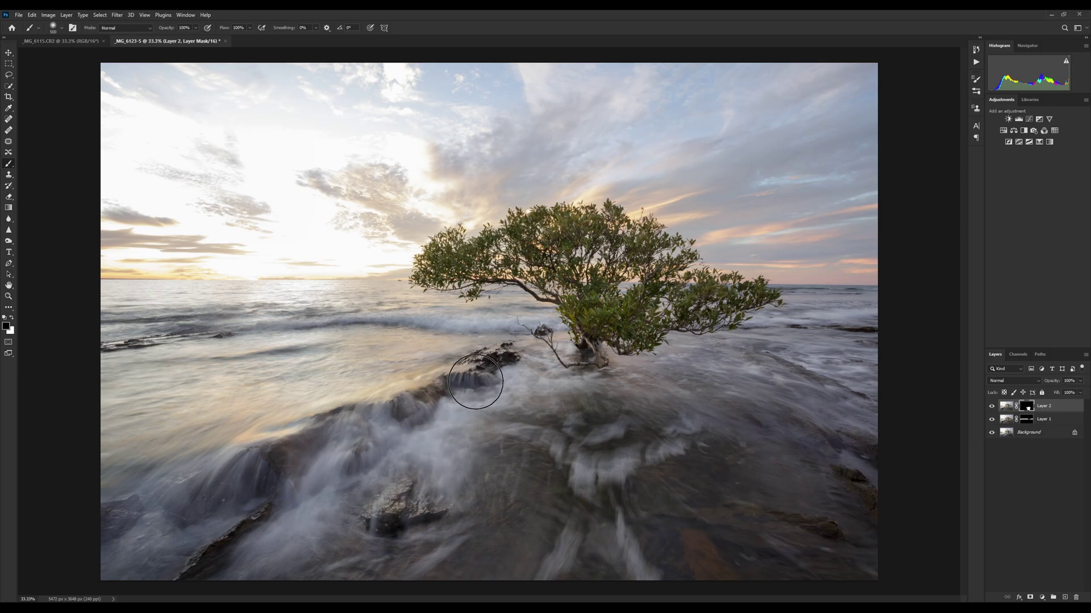
pyautogui.click(991, 406)
pyautogui.click(992, 406)
pyautogui.click(991, 406)
pyautogui.click(991, 405)
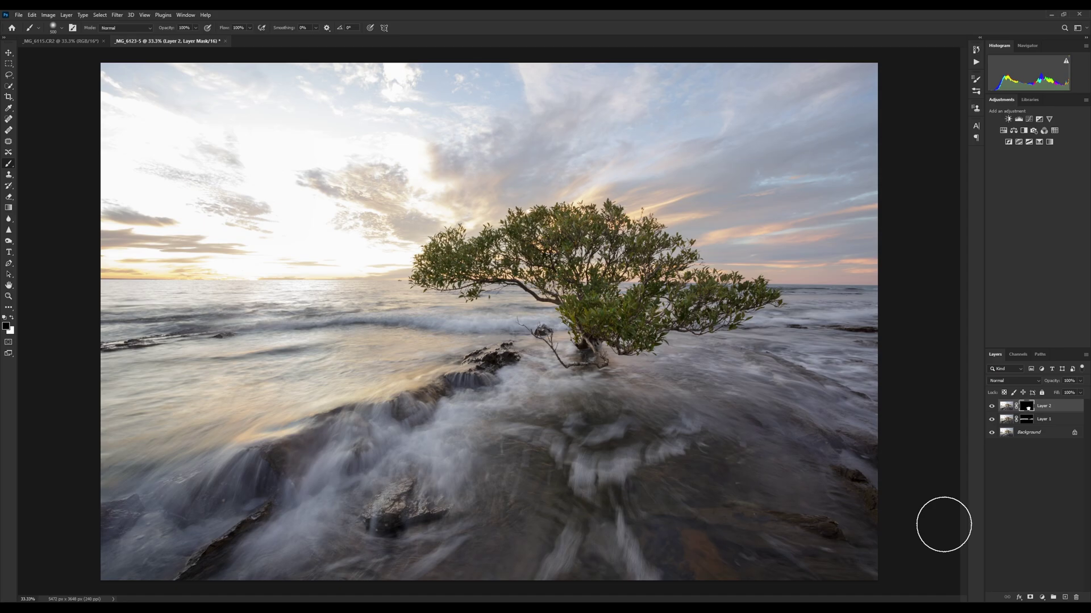
# Check the blend against the Background alone, with Layers 1 and 2 hidden and shown again, and flatten the image
pyautogui.click(991, 406)
pyautogui.click(991, 419)
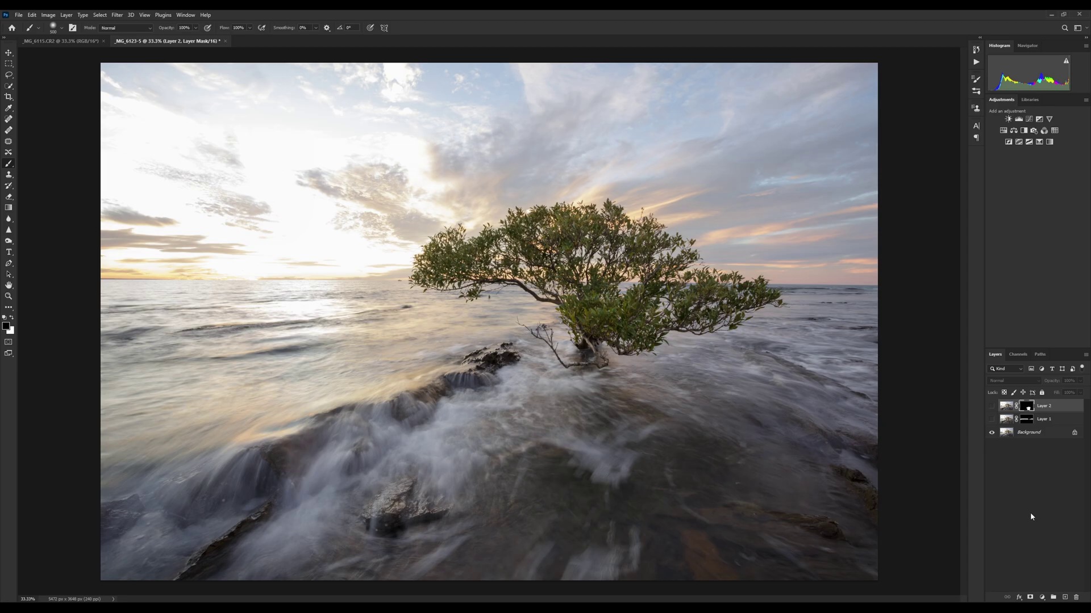
pyautogui.click(991, 419)
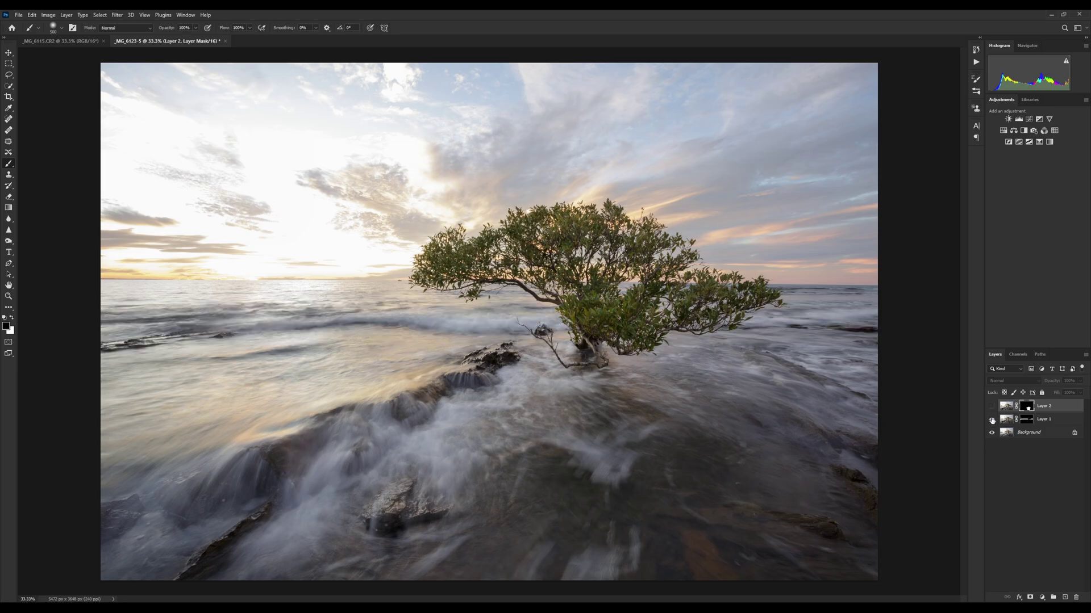
pyautogui.click(991, 406)
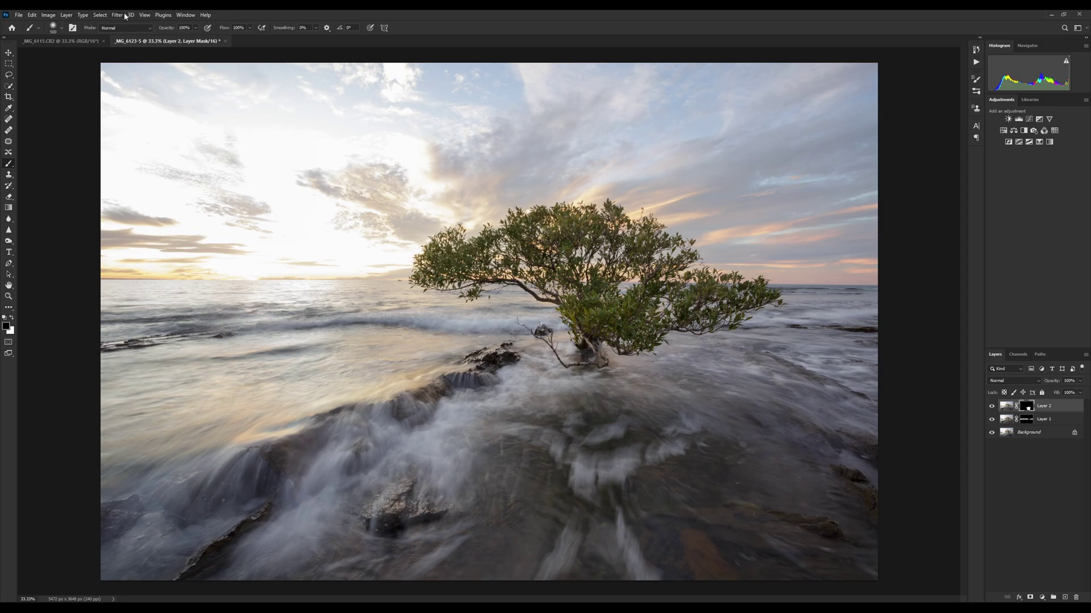
pyautogui.click(67, 15)
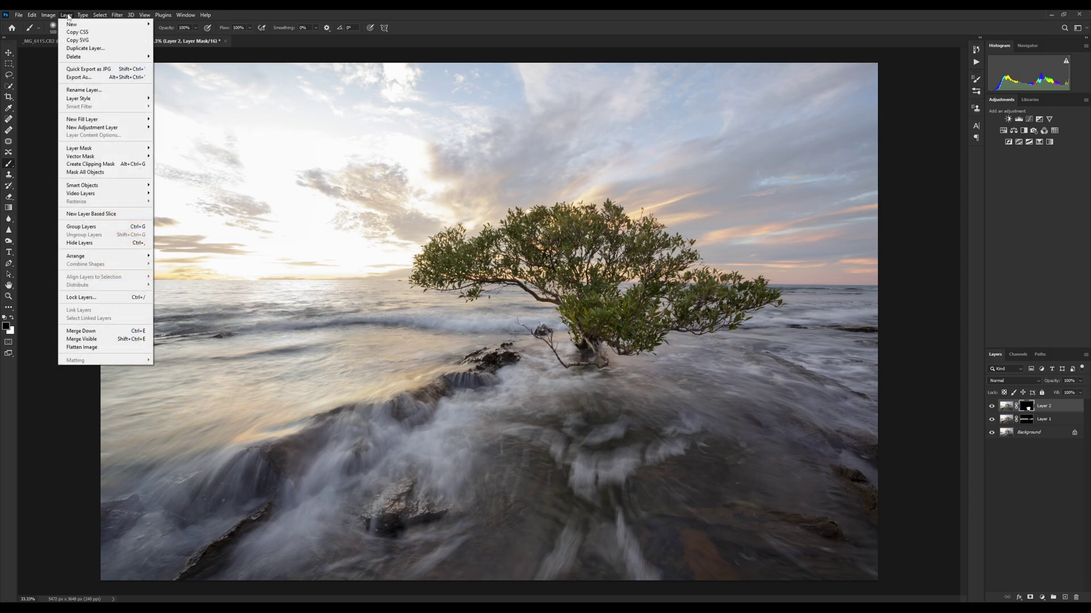
pyautogui.click(102, 348)
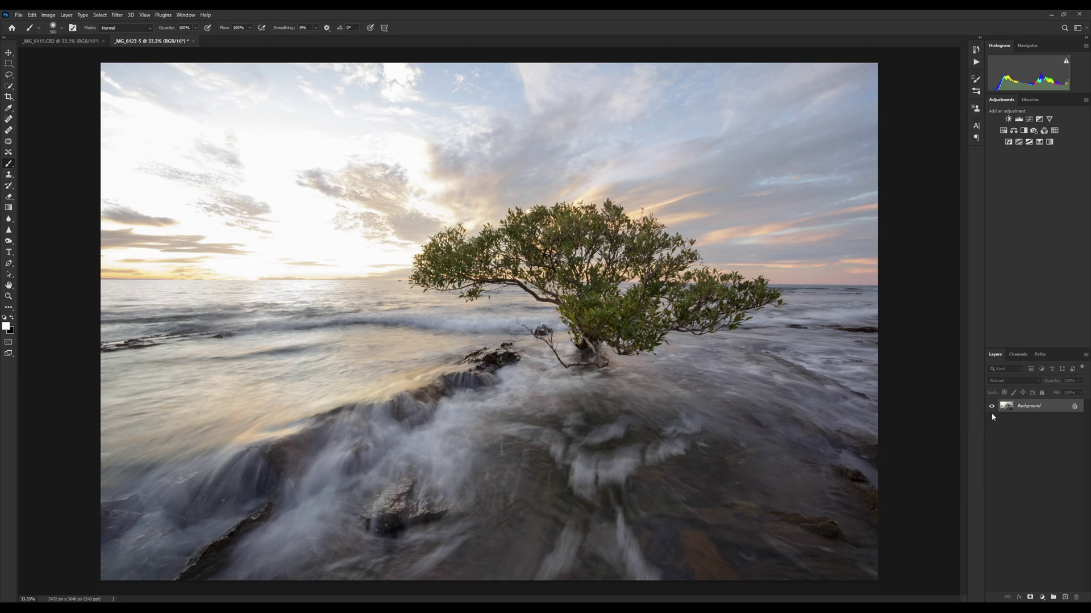
# Copy the dark sunset exposure _MG_6115.CR2 into the flattened document as a new layer, and close its file without saving
pyautogui.moveTo(49, 39); pyautogui.dragTo(158, 267)
pyautogui.click(9, 53)
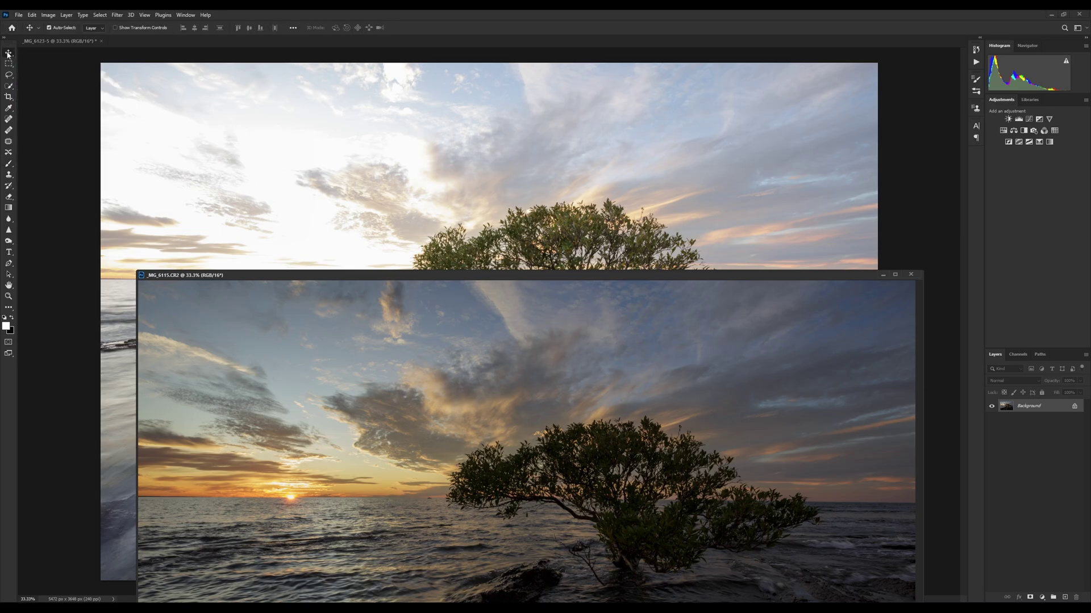
pyautogui.moveTo(393, 229); pyautogui.dragTo(430, 276)
pyautogui.moveTo(430, 201); pyautogui.dragTo(427, 200)
pyautogui.click(911, 274)
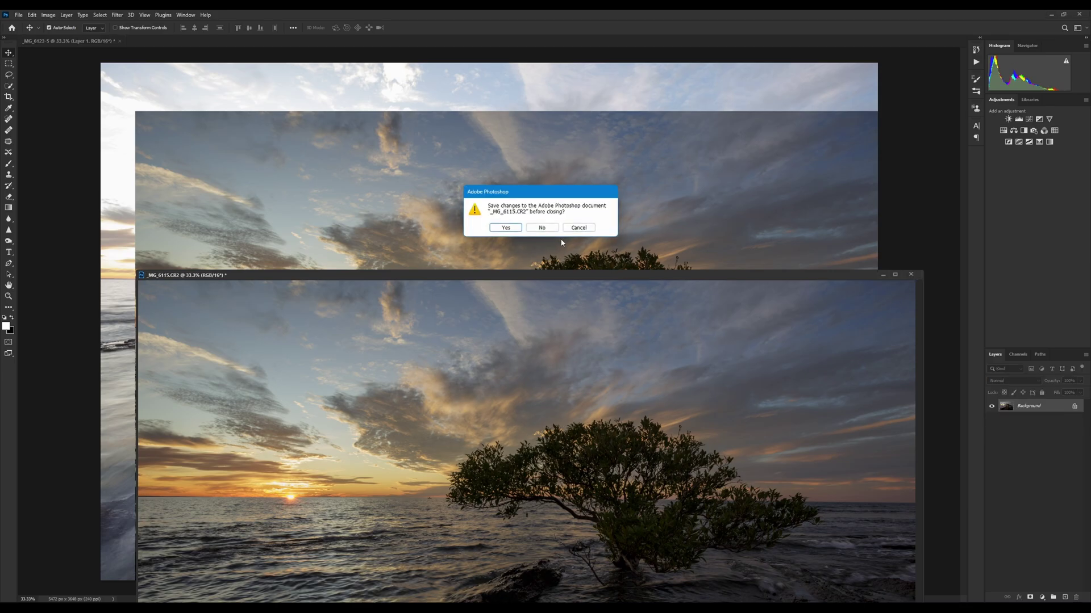
pyautogui.click(541, 227)
# Align the sunset exposure on Layer 1 with the canvas edges, and compare it with the Background
pyautogui.moveTo(201, 190); pyautogui.dragTo(170, 142)
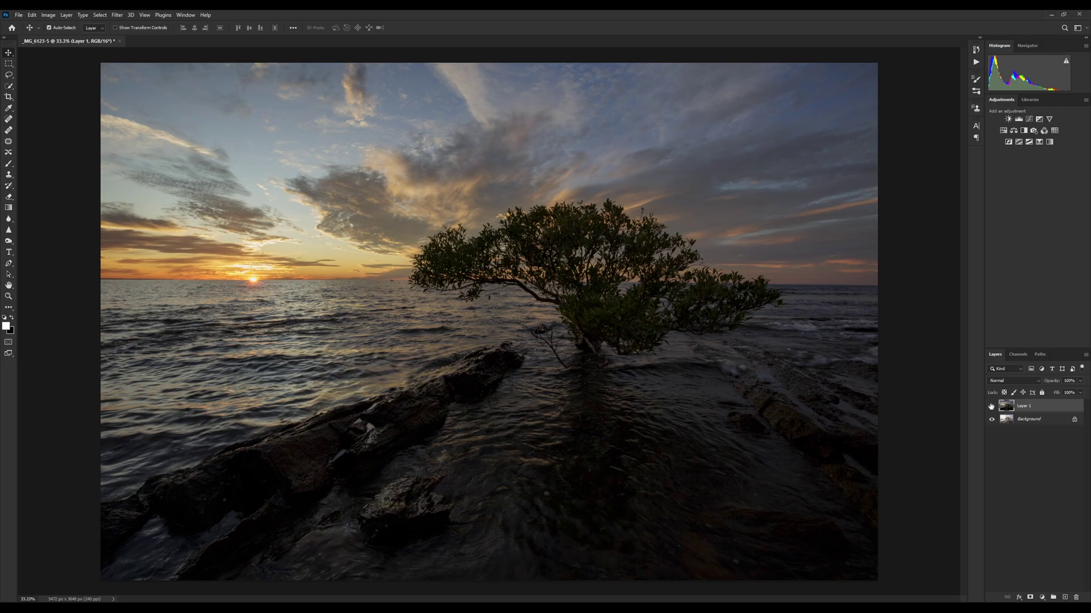
pyautogui.click(991, 406)
pyautogui.click(991, 406)
# Place a duplicate of the Background layer above Layer 1, and unlock the original Background layer
pyautogui.click(1037, 420)
pyautogui.moveTo(1049, 419); pyautogui.dragTo(1048, 402)
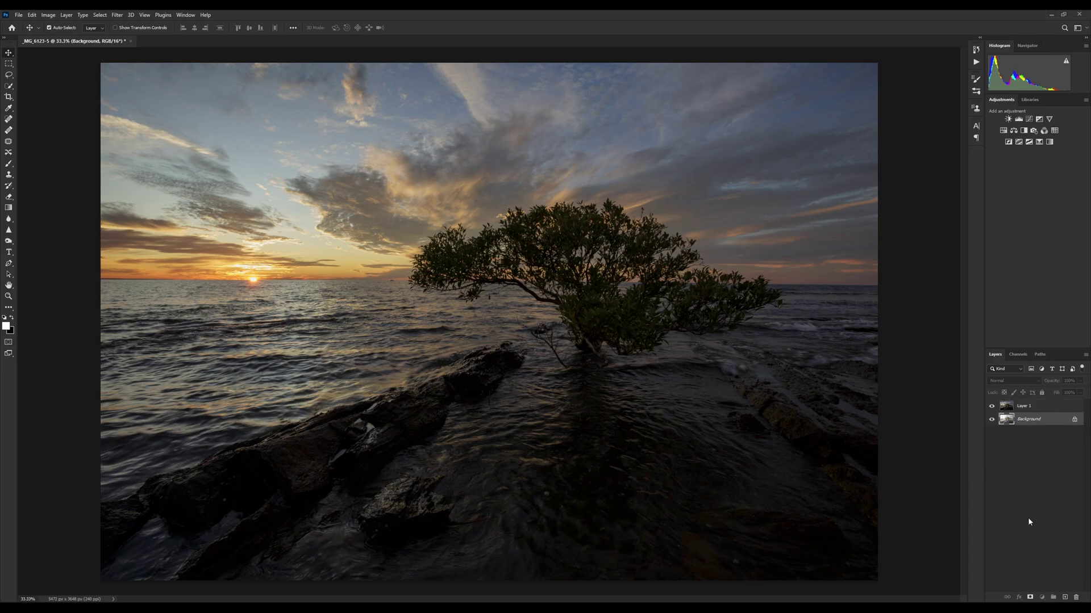
pyautogui.hotkey('ctrl', 'j')
pyautogui.moveTo(1051, 419); pyautogui.dragTo(1055, 406)
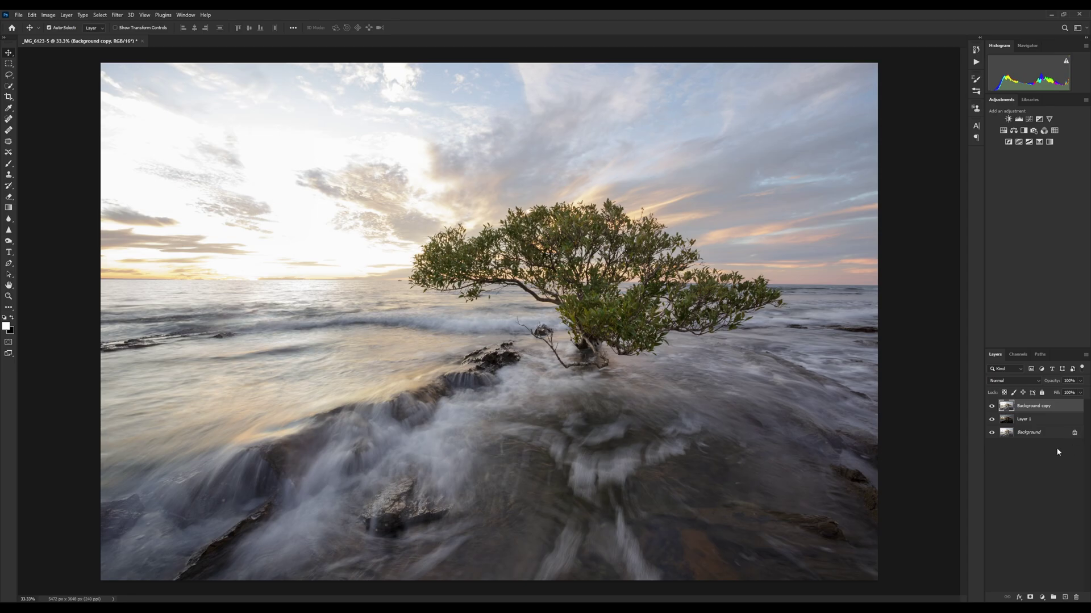
pyautogui.click(1074, 433)
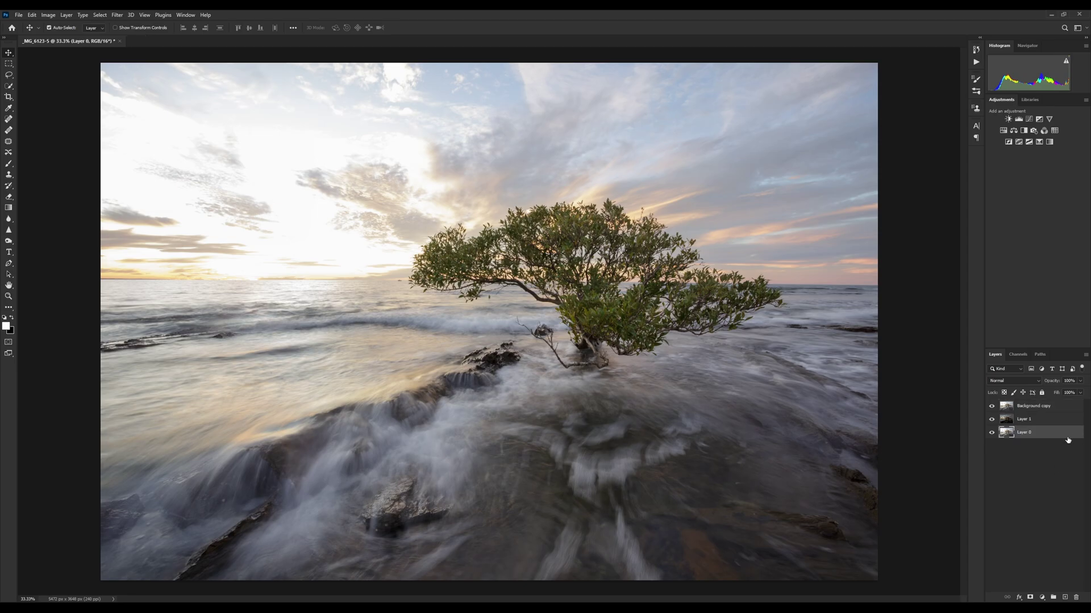
# Add a white layer mask to the Background copy layer
pyautogui.moveTo(1073, 435)
pyautogui.mouseDown()
pyautogui.moveTo(1057, 415)
pyautogui.moveTo(1059, 448)
pyautogui.mouseUp()
pyautogui.click(1056, 407)
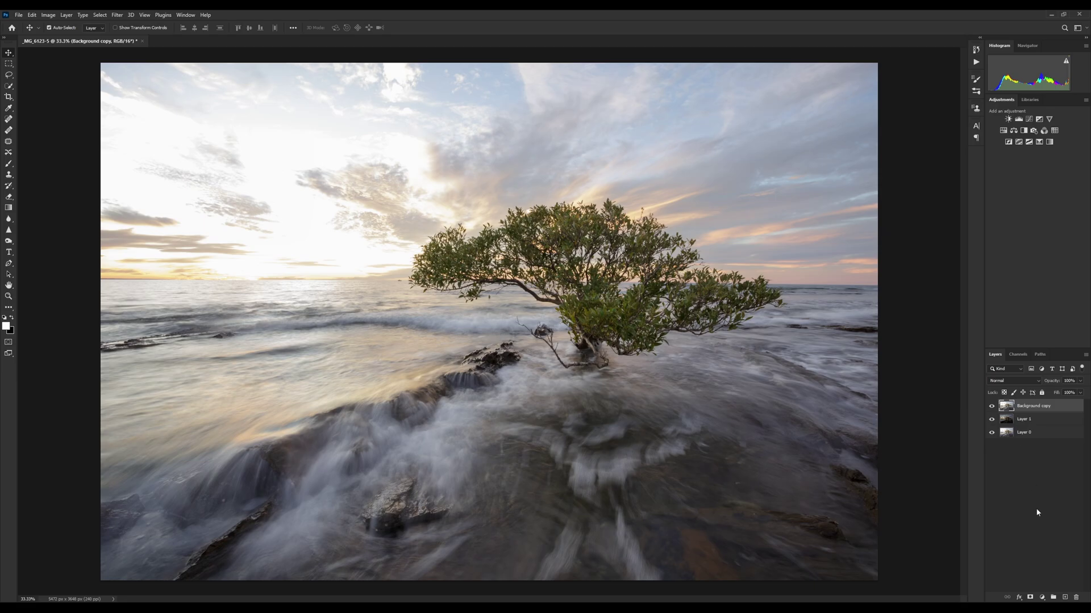
pyautogui.click(1029, 598)
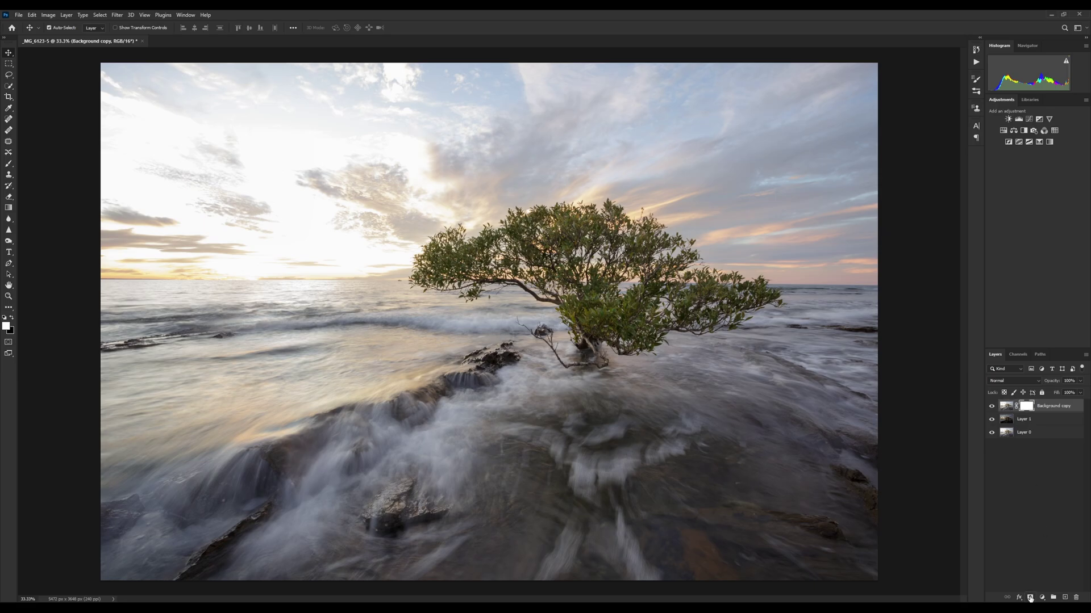
# Load the brightness of the Background copy layer's composite RGB channel as a selection
pyautogui.click(1006, 409)
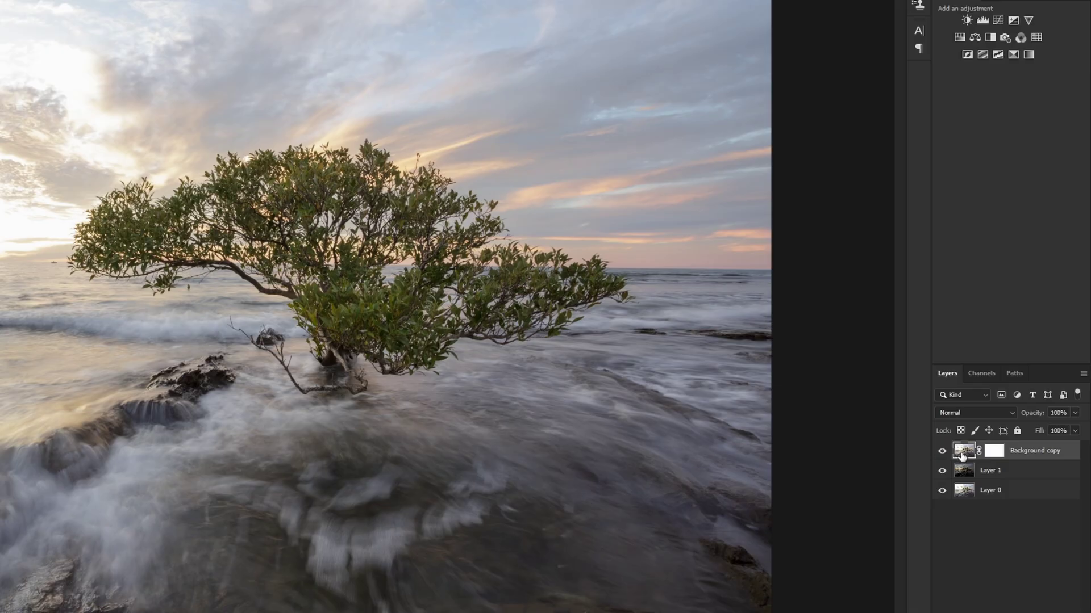
pyautogui.click(982, 373)
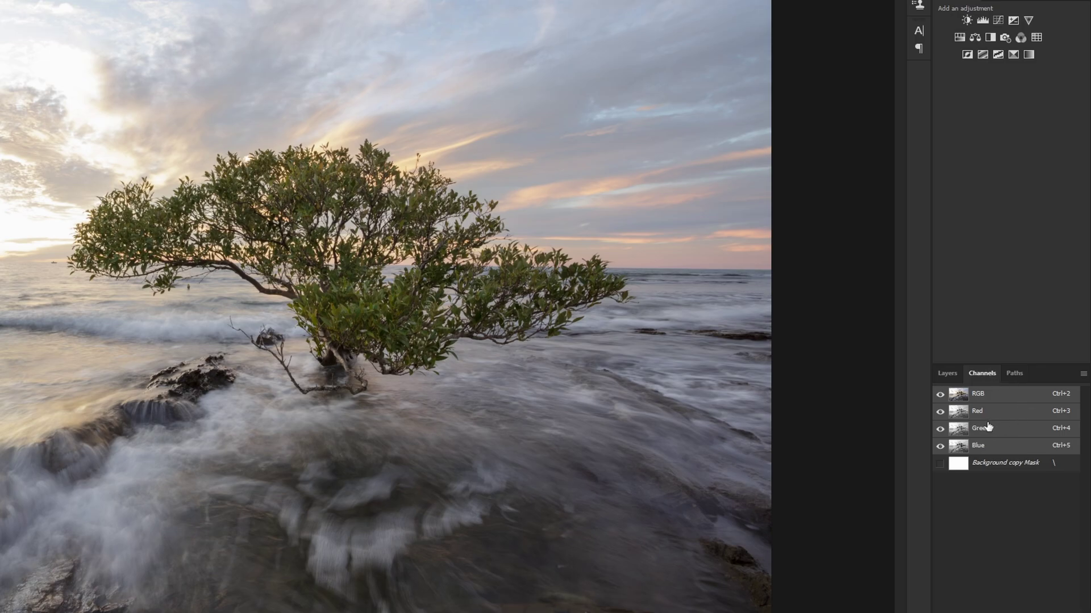
pyautogui.keyDown('ctrl'); pyautogui.click(960, 400); pyautogui.keyUp('ctrl')
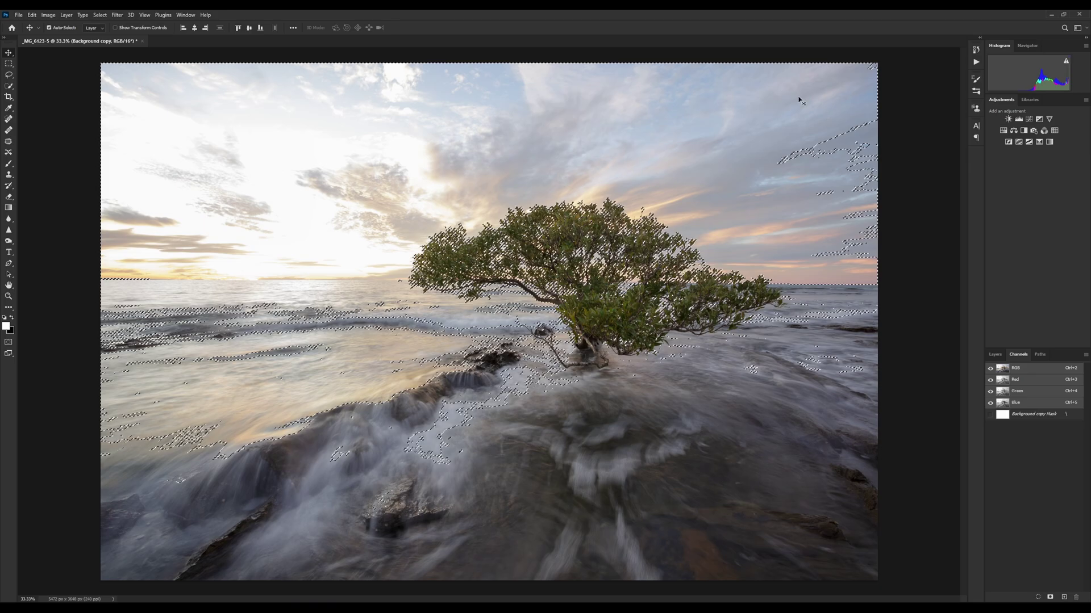
# Paint black over the sky on the Background copy mask through the luminosity selection with a 1300 px brush, and deselect
pyautogui.click(996, 355)
pyautogui.press('x')
pyautogui.click(1026, 406)
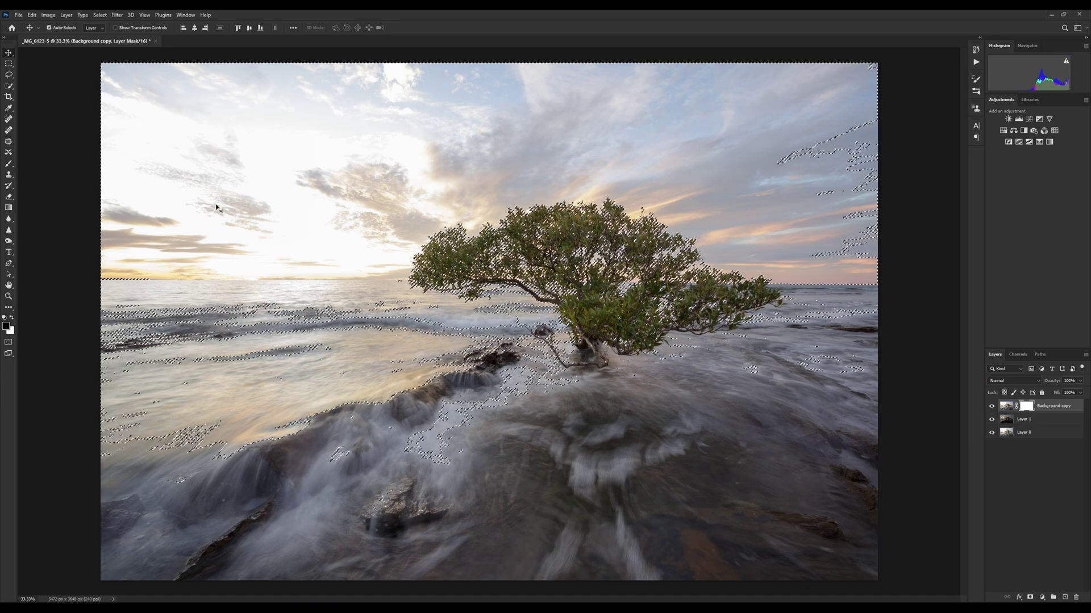
pyautogui.press('b')
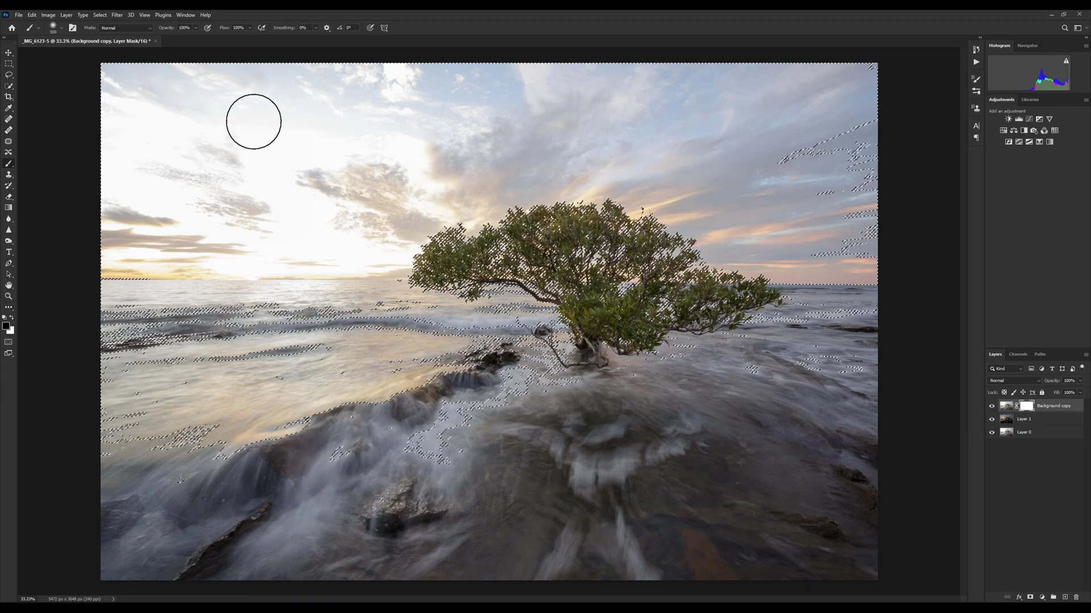
pyautogui.press(']')
pyautogui.press(']')
pyautogui.press(']')
pyautogui.press(']')
pyautogui.press(']')
pyautogui.press(']')
pyautogui.press(']')
pyautogui.press(']')
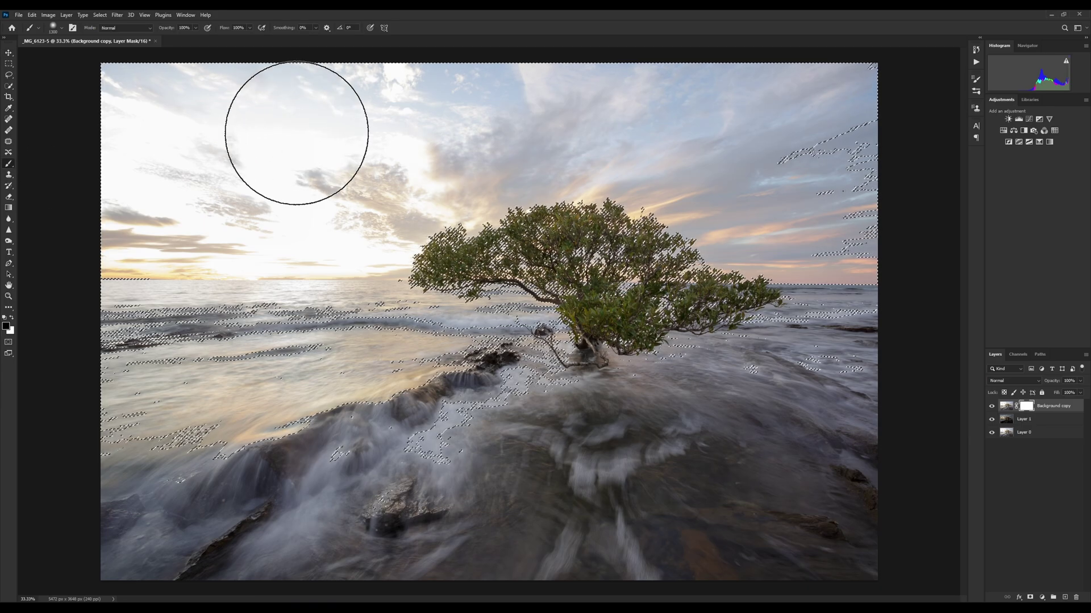
pyautogui.moveTo(843, 80)
pyautogui.mouseDown()
pyautogui.moveTo(206, 92)
pyautogui.moveTo(179, 110)
pyautogui.moveTo(398, 100)
pyautogui.moveTo(405, 119)
pyautogui.moveTo(469, 122)
pyautogui.moveTo(354, 149)
pyautogui.moveTo(98, 157)
pyautogui.moveTo(276, 162)
pyautogui.moveTo(617, 115)
pyautogui.moveTo(804, 128)
pyautogui.moveTo(809, 137)
pyautogui.moveTo(756, 142)
pyautogui.moveTo(882, 179)
pyautogui.moveTo(724, 172)
pyautogui.moveTo(736, 162)
pyautogui.moveTo(917, 160)
pyautogui.moveTo(575, 109)
pyautogui.moveTo(468, 134)
pyautogui.moveTo(375, 171)
pyautogui.moveTo(385, 176)
pyautogui.moveTo(106, 175)
pyautogui.moveTo(388, 147)
pyautogui.moveTo(345, 155)
pyautogui.moveTo(457, 110)
pyautogui.moveTo(261, 105)
pyautogui.moveTo(870, 103)
pyautogui.moveTo(277, 96)
pyautogui.moveTo(857, 99)
pyautogui.moveTo(134, 103)
pyautogui.moveTo(439, 92)
pyautogui.moveTo(474, 103)
pyautogui.moveTo(191, 137)
pyautogui.moveTo(523, 122)
pyautogui.moveTo(364, 145)
pyautogui.moveTo(470, 142)
pyautogui.moveTo(282, 184)
pyautogui.moveTo(351, 183)
pyautogui.moveTo(323, 186)
pyautogui.moveTo(375, 175)
pyautogui.moveTo(48, 187)
pyautogui.moveTo(537, 122)
pyautogui.moveTo(771, 135)
pyautogui.moveTo(697, 135)
pyautogui.moveTo(844, 190)
pyautogui.mouseUp()
pyautogui.moveTo(720, 171)
pyautogui.mouseDown()
pyautogui.moveTo(906, 195)
pyautogui.moveTo(764, 122)
pyautogui.moveTo(742, 97)
pyautogui.moveTo(795, 194)
pyautogui.moveTo(877, 195)
pyautogui.moveTo(822, 185)
pyautogui.mouseUp()
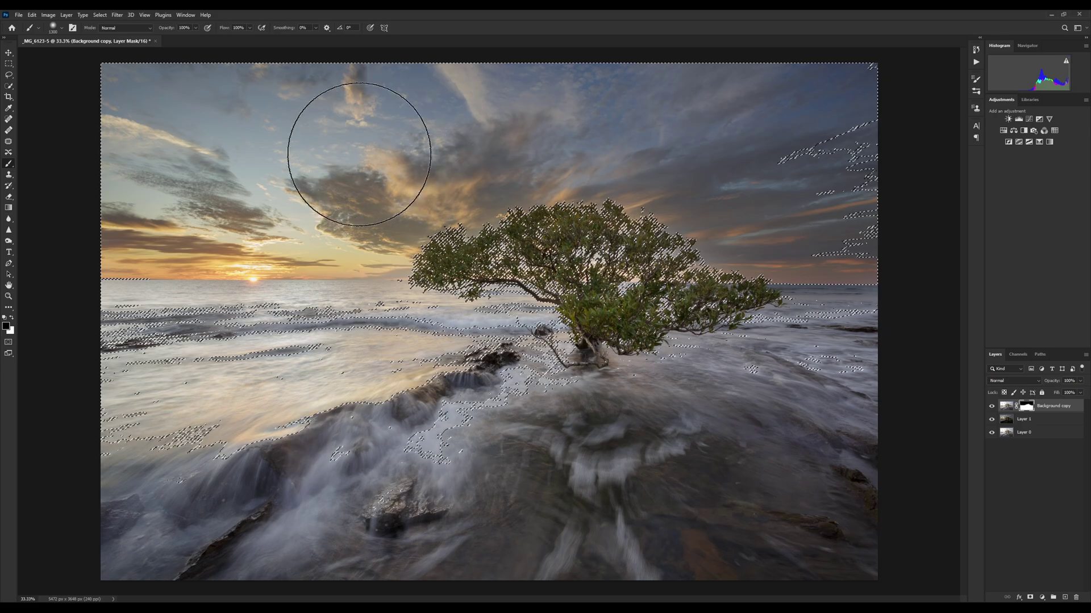
pyautogui.moveTo(361, 191)
pyautogui.mouseDown()
pyautogui.moveTo(68, 176)
pyautogui.moveTo(165, 126)
pyautogui.moveTo(122, 71)
pyautogui.moveTo(329, 170)
pyautogui.moveTo(97, 176)
pyautogui.moveTo(395, 465)
pyautogui.mouseUp()
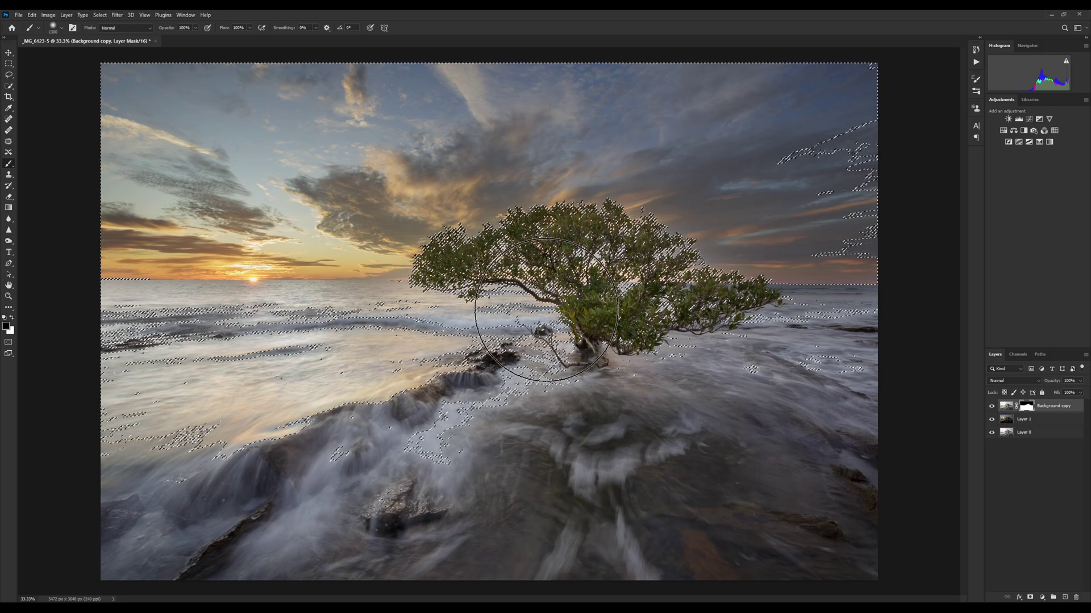
pyautogui.click(9, 74)
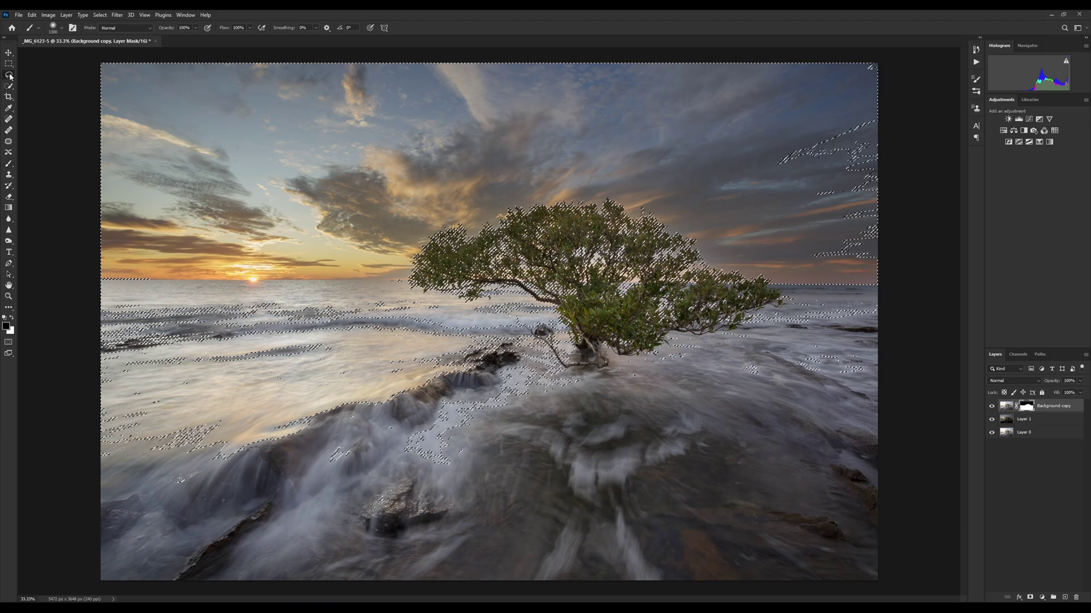
pyautogui.hotkey('ctrl', 'd')
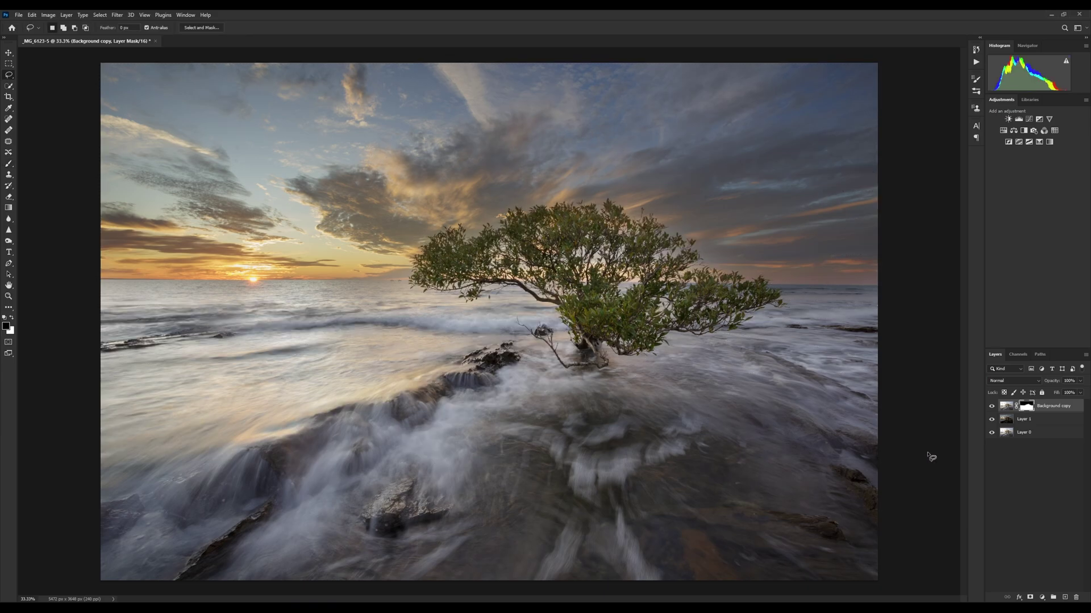
# Compare the blend with and without the sunset sky by hiding and showing Layer 1 repeatedly
pyautogui.click(991, 419)
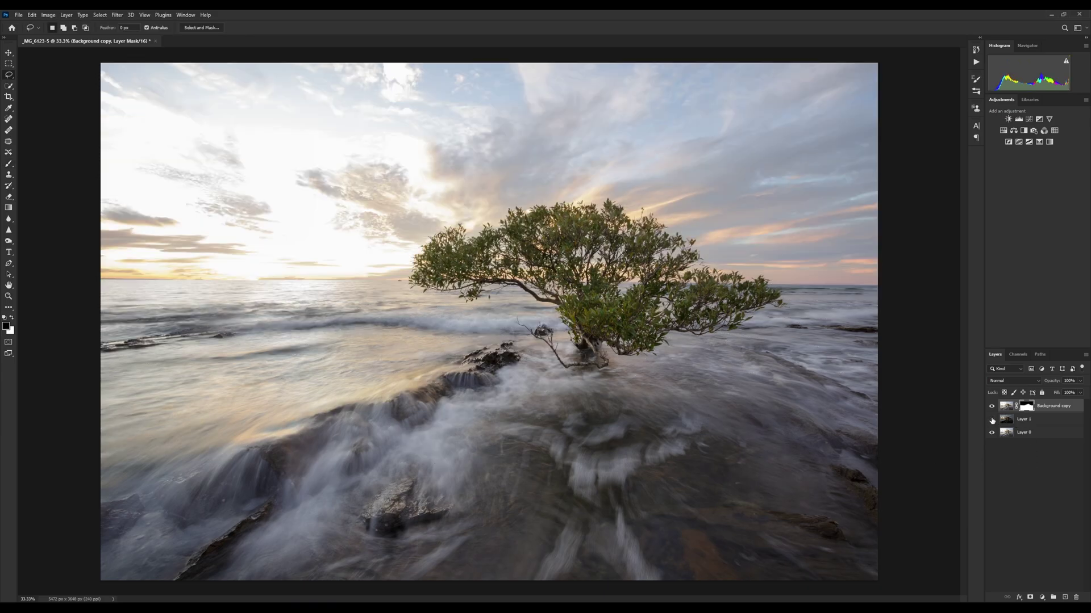
pyautogui.click(992, 419)
pyautogui.click(992, 419)
pyautogui.click(992, 420)
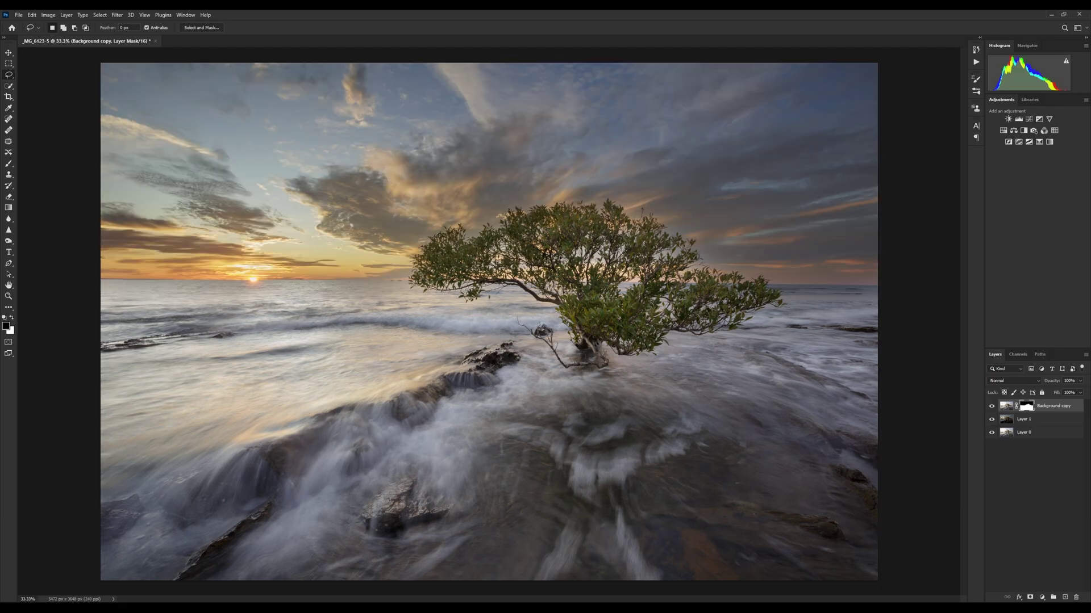
pyautogui.click(991, 420)
pyautogui.click(991, 419)
pyautogui.click(991, 420)
pyautogui.click(991, 420)
pyautogui.click(991, 420)
pyautogui.click(991, 420)
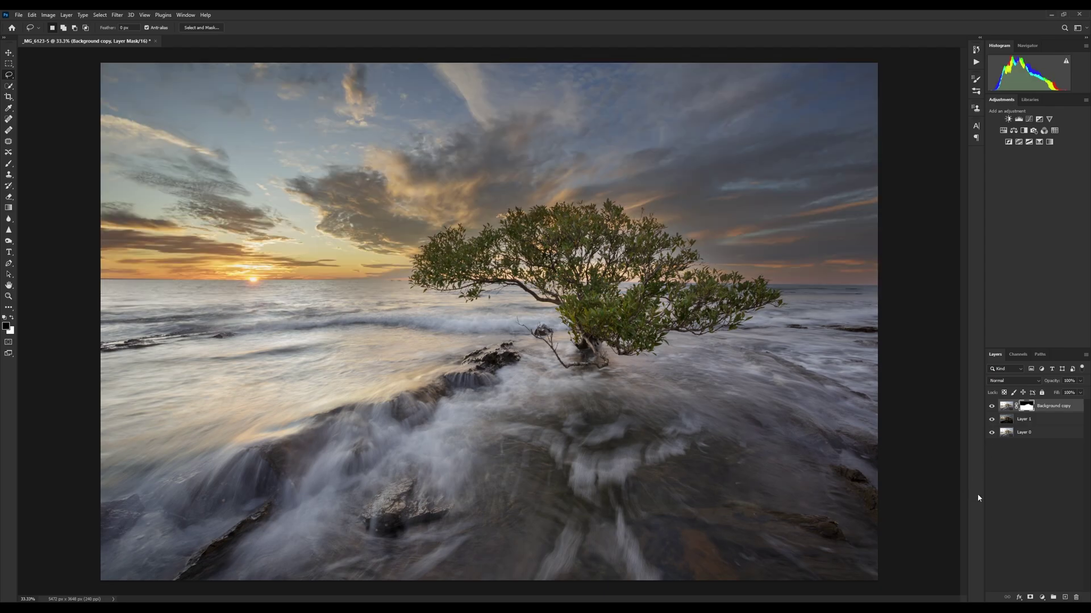